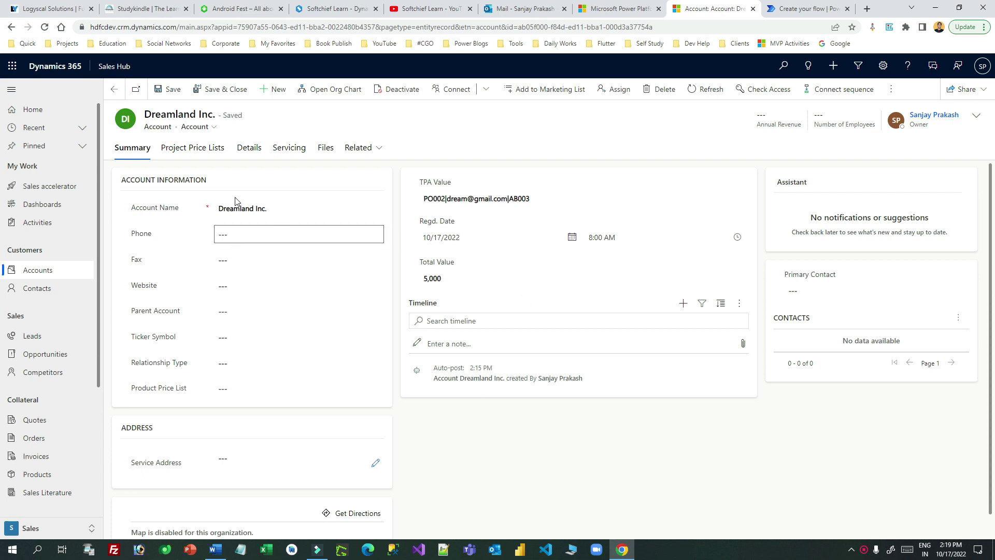
Highlight the account form type and the TPA Value, Regd. Date and Total Value labels
left_click_drag(150, 127, 210, 127)
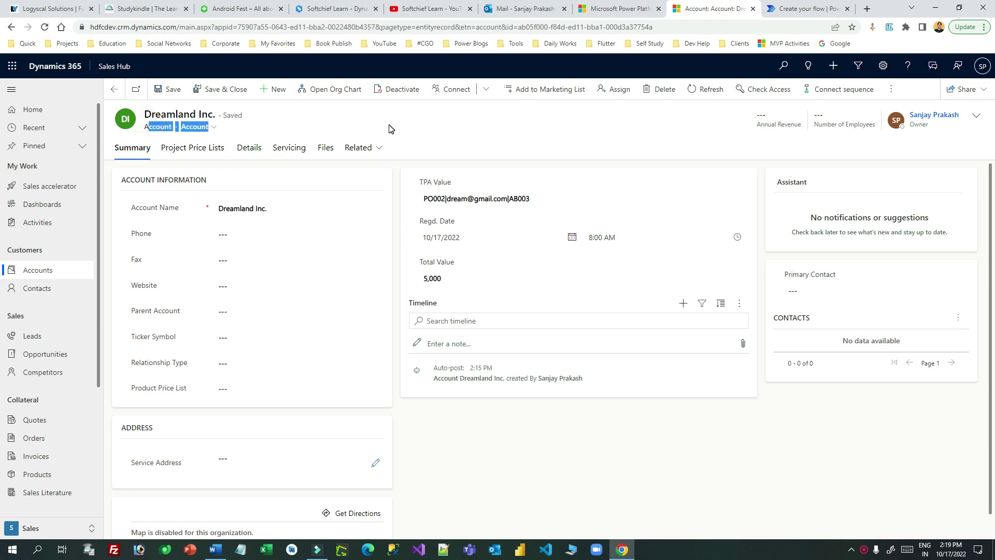
left_click(441, 128)
left_click_drag(421, 181, 463, 186)
left_click_drag(421, 221, 463, 225)
left_click_drag(422, 262, 466, 264)
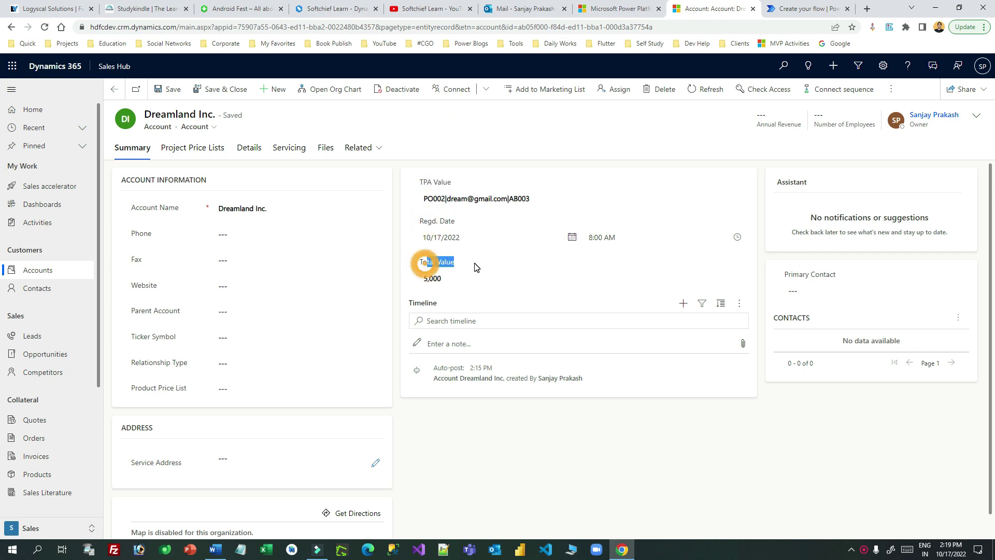
Inspect the TPA Value text, selecting its PO002 code and its e-mail part
left_click(438, 199)
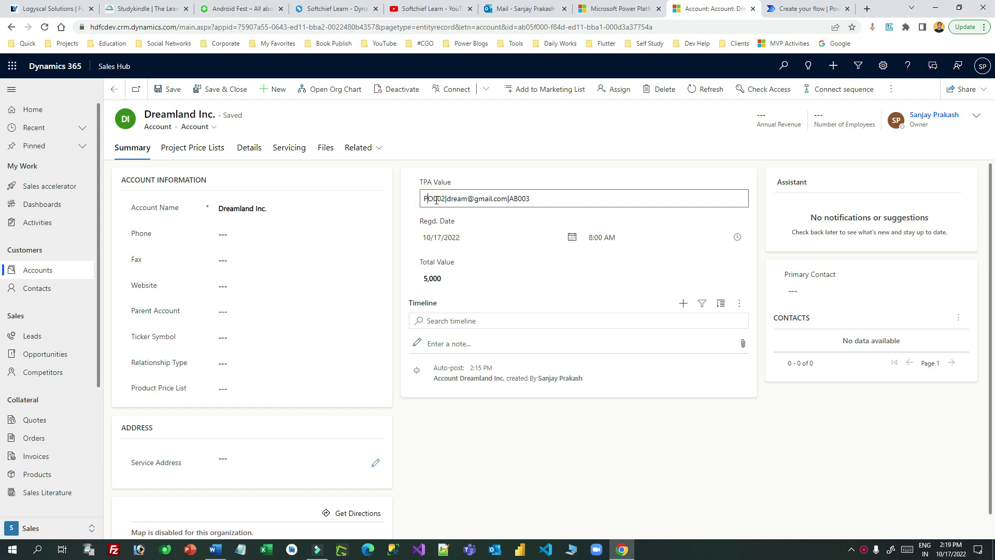
double_click(445, 199)
left_click_drag(448, 198, 508, 199)
left_click(508, 199)
double_click(444, 198)
left_click_drag(450, 199, 502, 198)
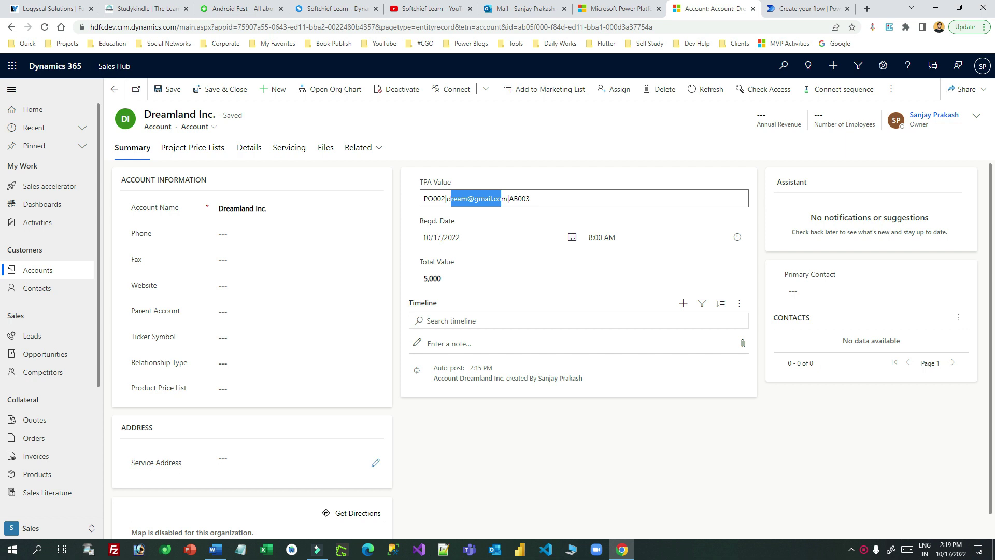
left_click_drag(531, 197, 467, 239)
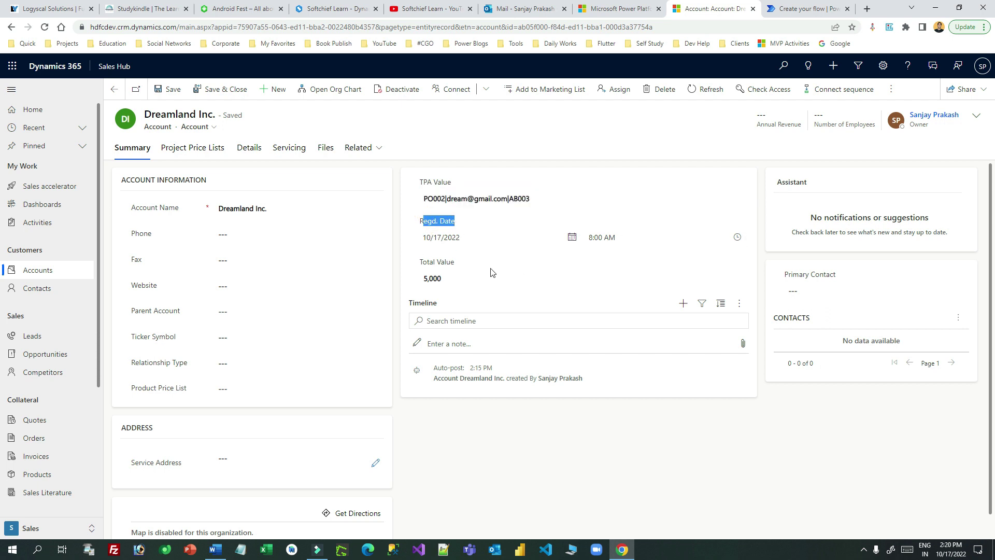
Revisit the Total Value, Regd. Date and TPA Value field labels
left_click(428, 275)
left_click_drag(422, 262, 472, 264)
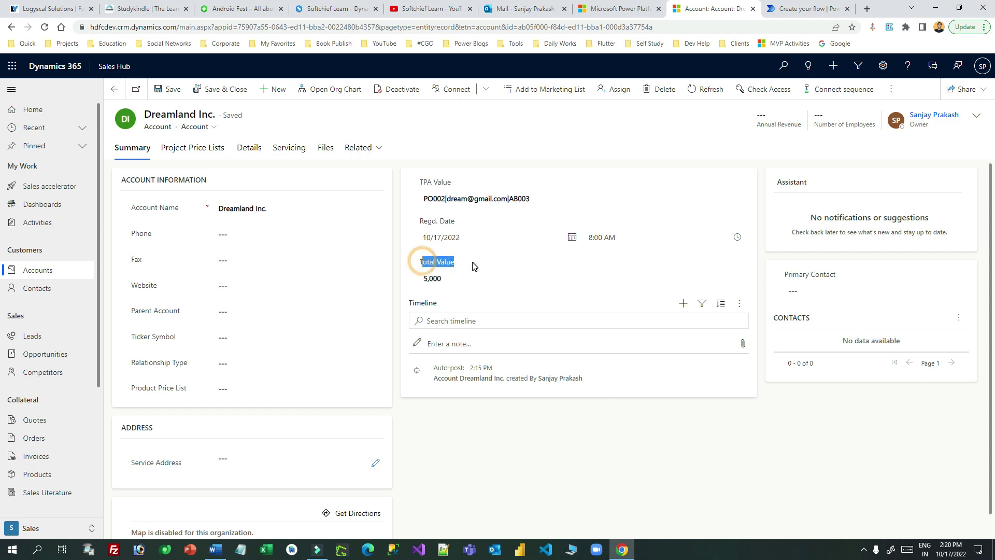
triple_click(420, 220)
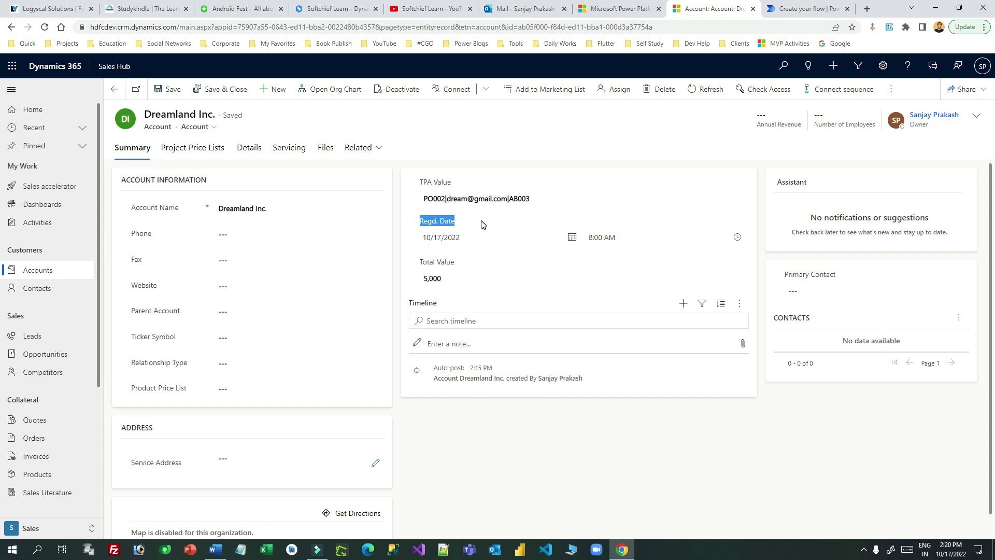
left_click_drag(422, 181, 454, 184)
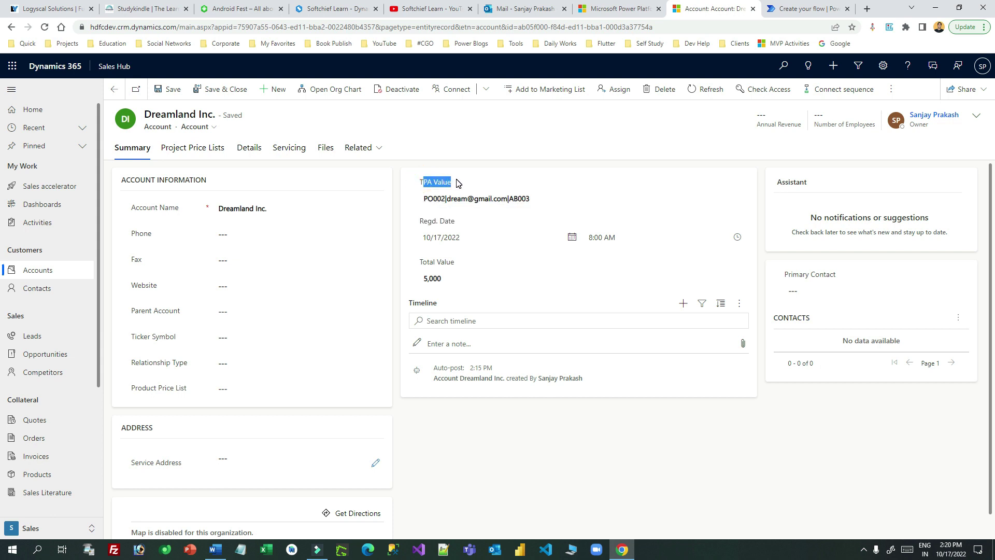
Examine the pipe-separated TPA Value segments: PO002, the e-mail and AB003
left_click(435, 199)
double_click(483, 199)
left_click(511, 200)
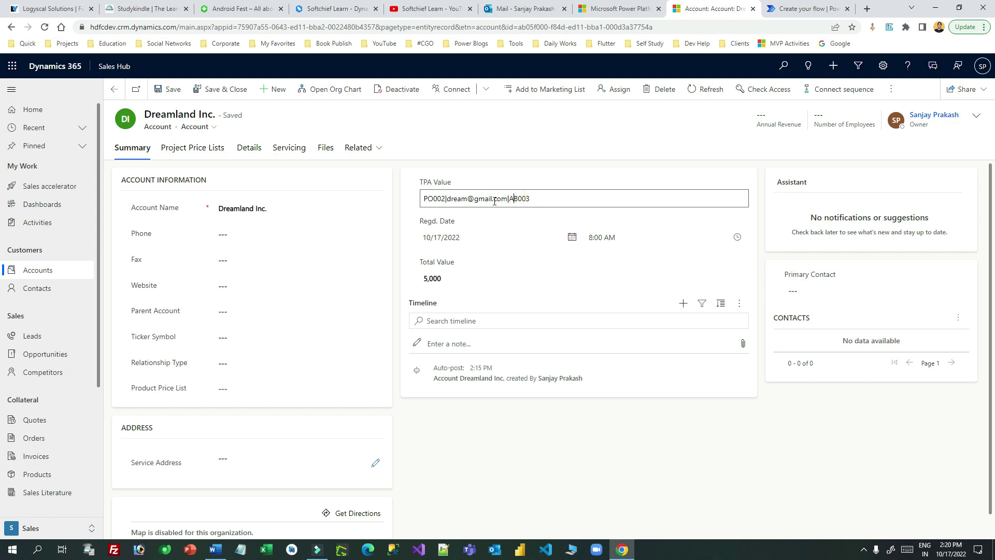
left_click(446, 198)
type("|")
left_click(494, 199)
left_click_drag(548, 199, 441, 206)
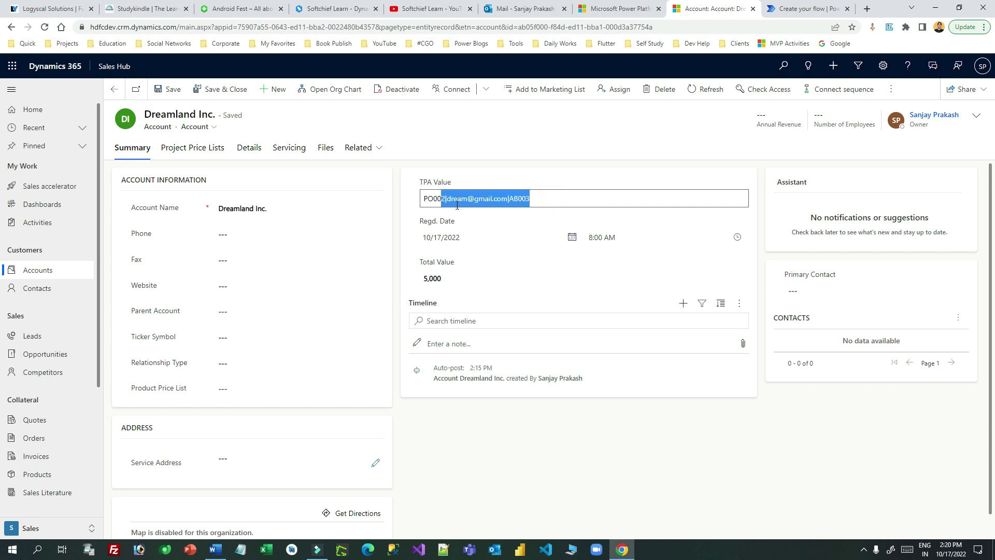
left_click(446, 202)
left_click_drag(447, 199, 507, 199)
triple_click(429, 223)
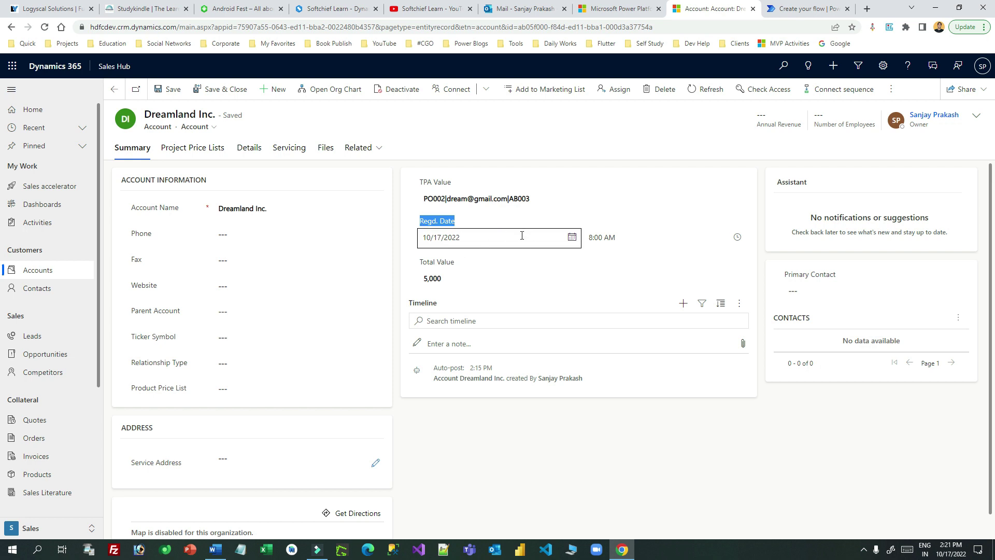
Check the Total Value field's 5,000 amount
left_click_drag(427, 263, 450, 277)
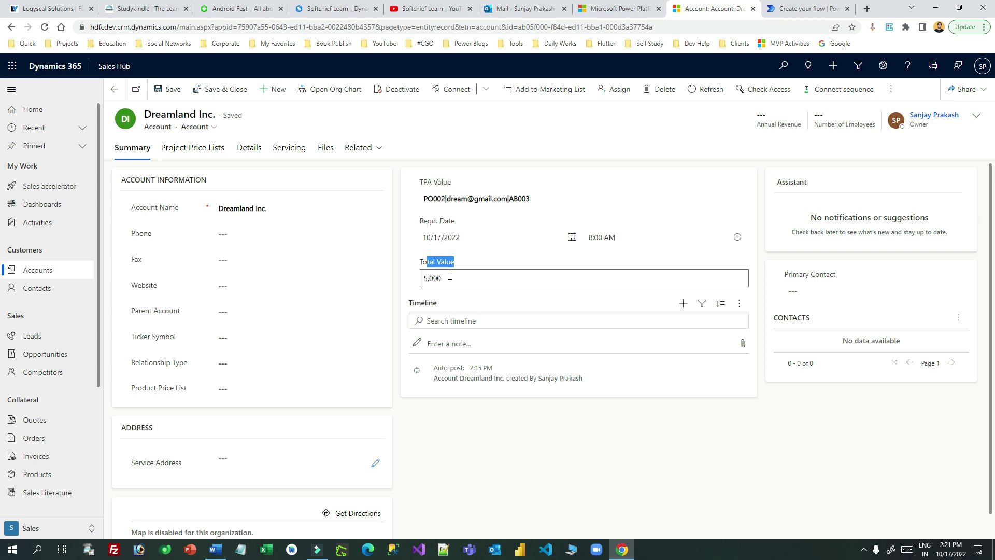
left_click(450, 276)
double_click(451, 277)
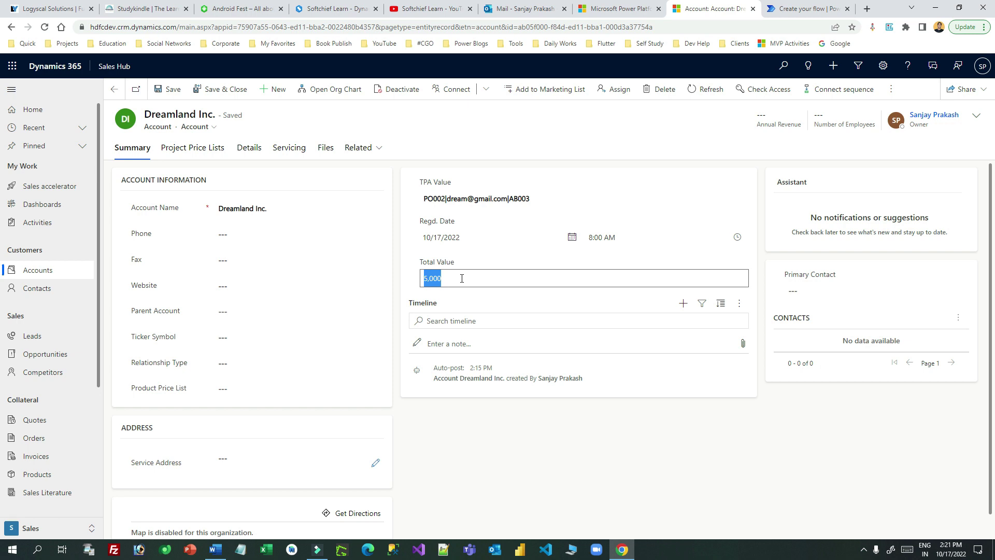
left_click(409, 258)
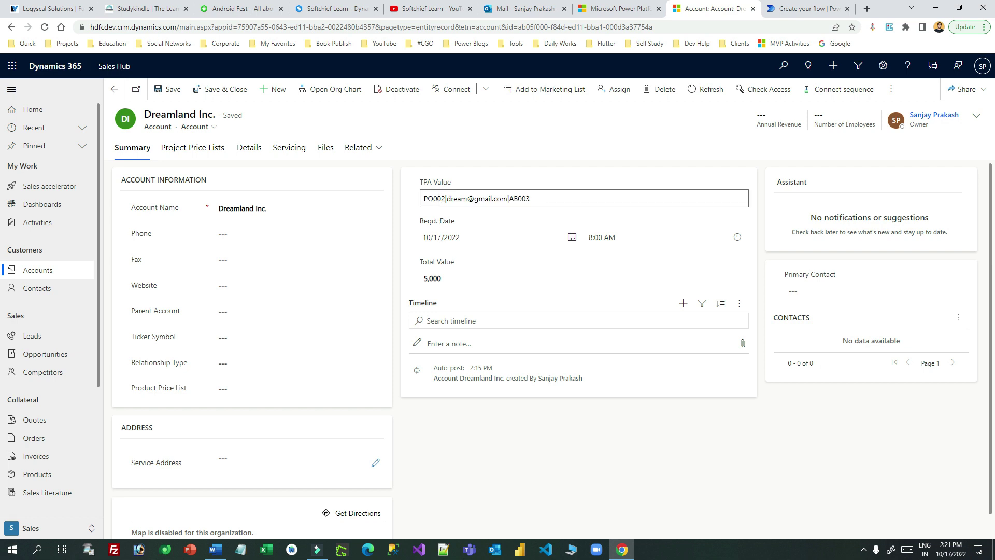
Select different portions of the TPA Value text to isolate its e-mail part
left_click_drag(451, 198, 568, 197)
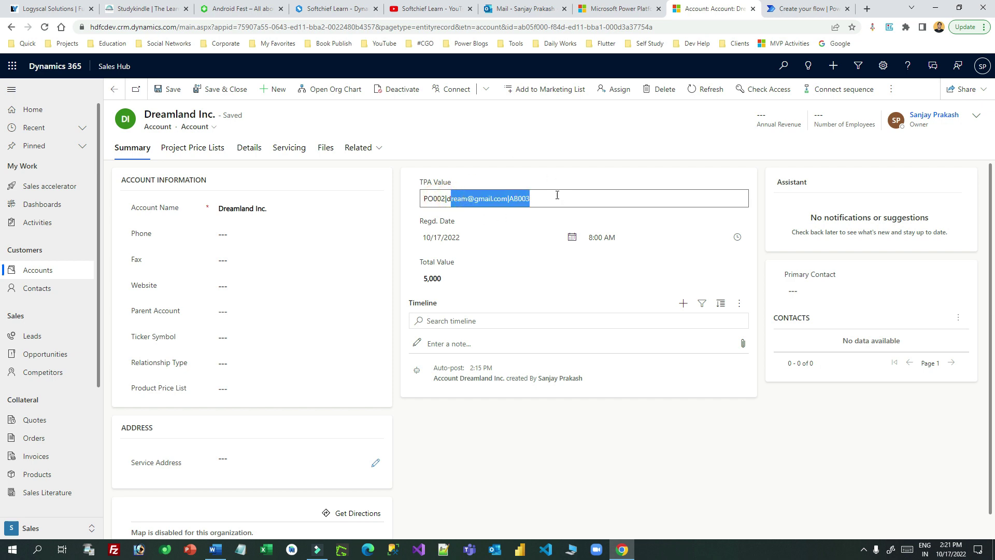
left_click(555, 202)
left_click_drag(507, 199, 449, 199)
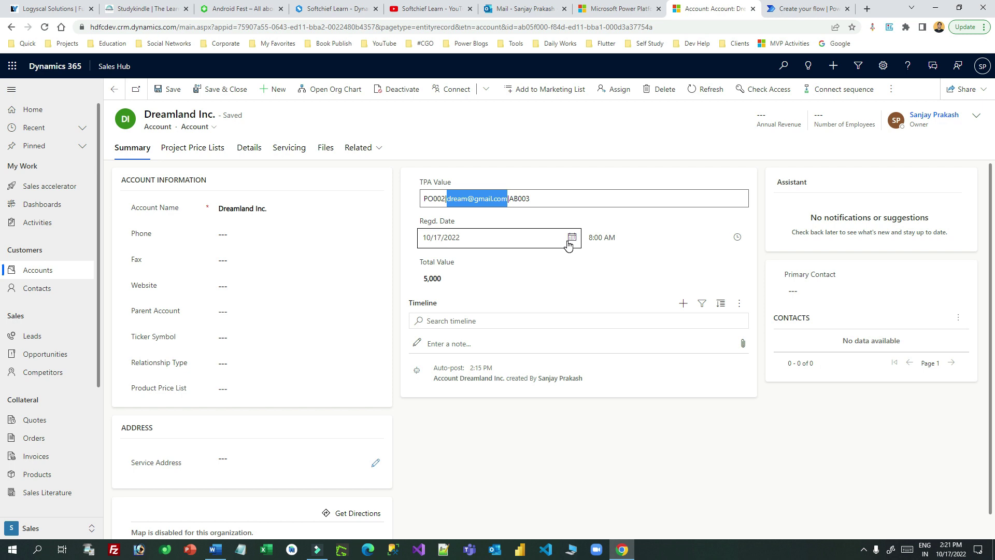
left_click(549, 197)
left_click_drag(427, 195, 562, 193)
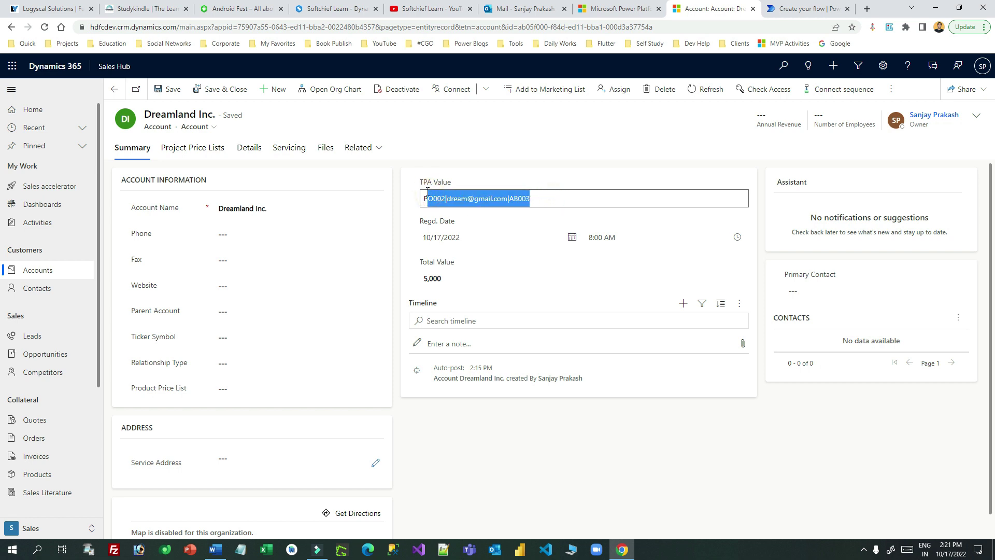
left_click(454, 198)
left_click(506, 198)
left_click_drag(506, 198, 446, 198)
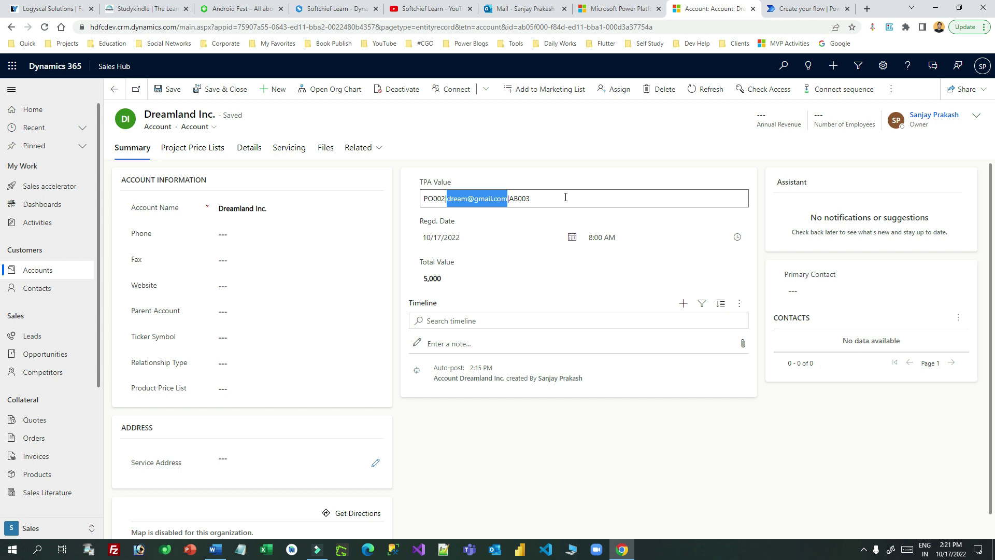
Recheck the Regd. Date, Total Value and TPA Value fields before moving to Power Automate
left_click_drag(428, 222, 472, 225)
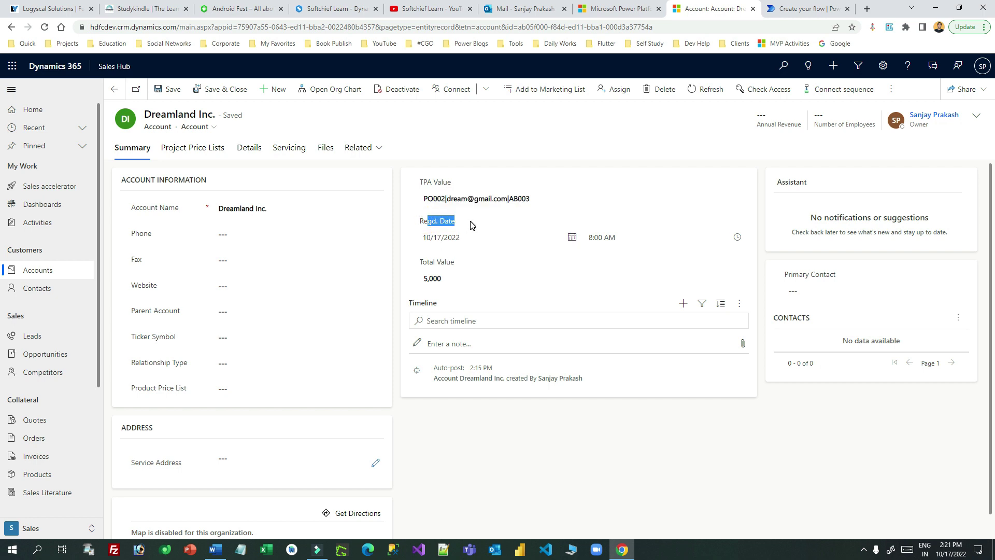
left_click_drag(426, 264, 459, 268)
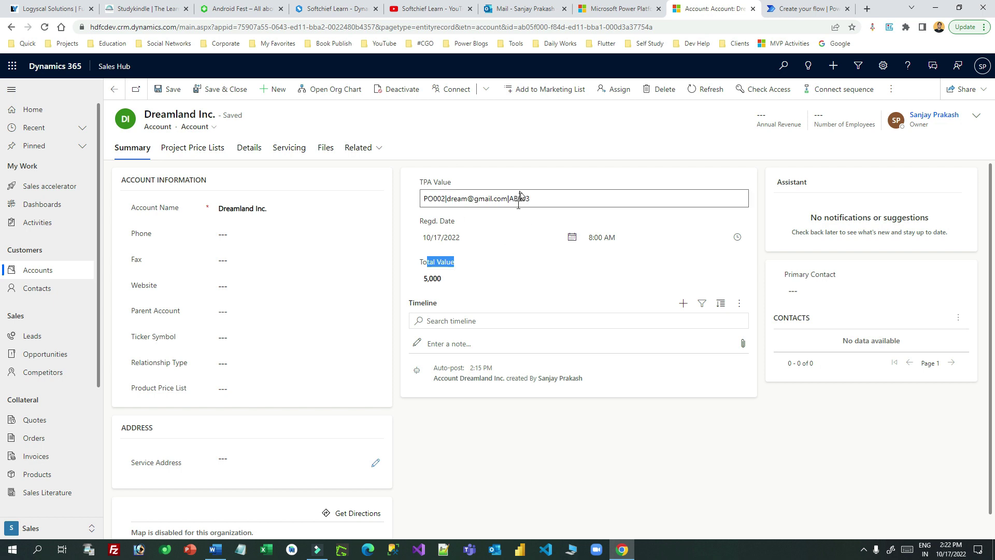
left_click_drag(508, 198, 448, 198)
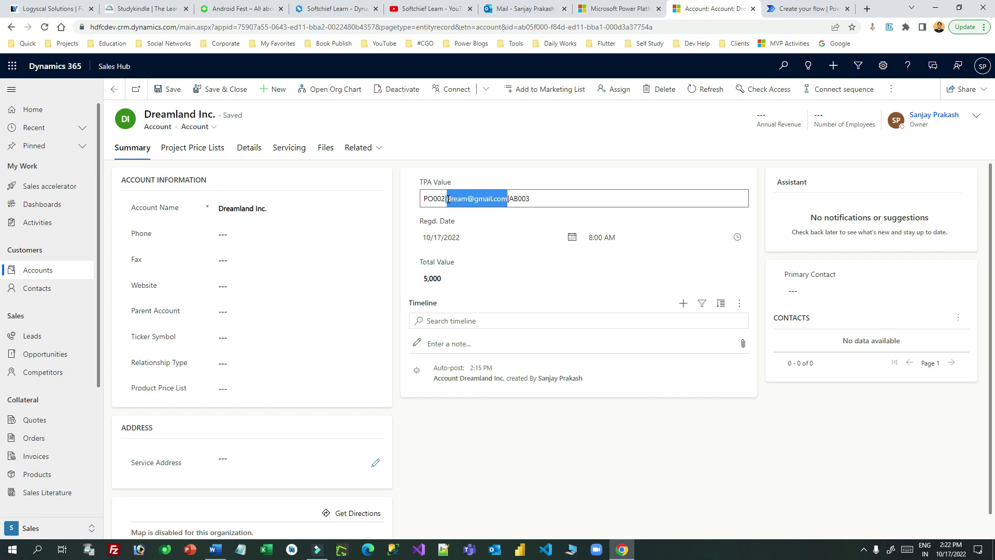
left_click(439, 198)
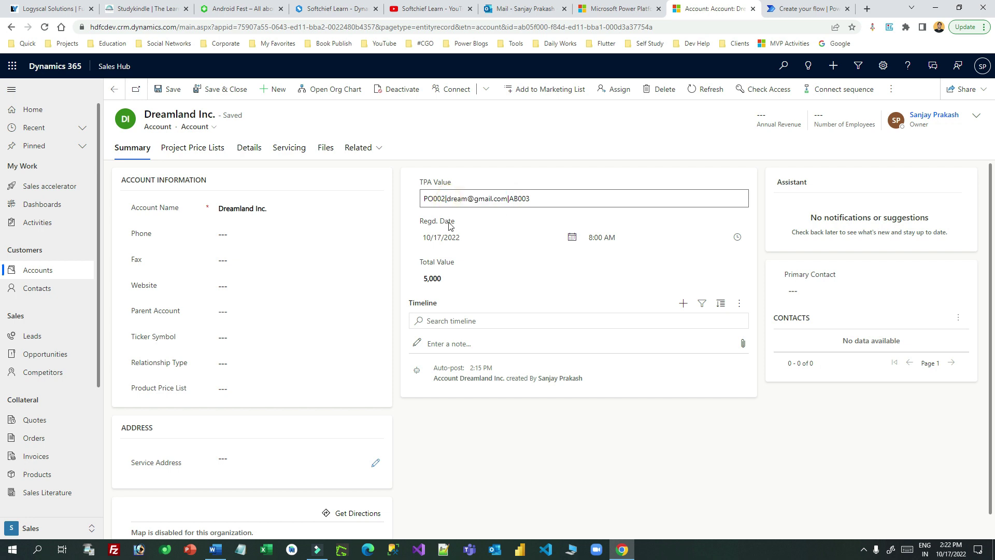
left_click(804, 9)
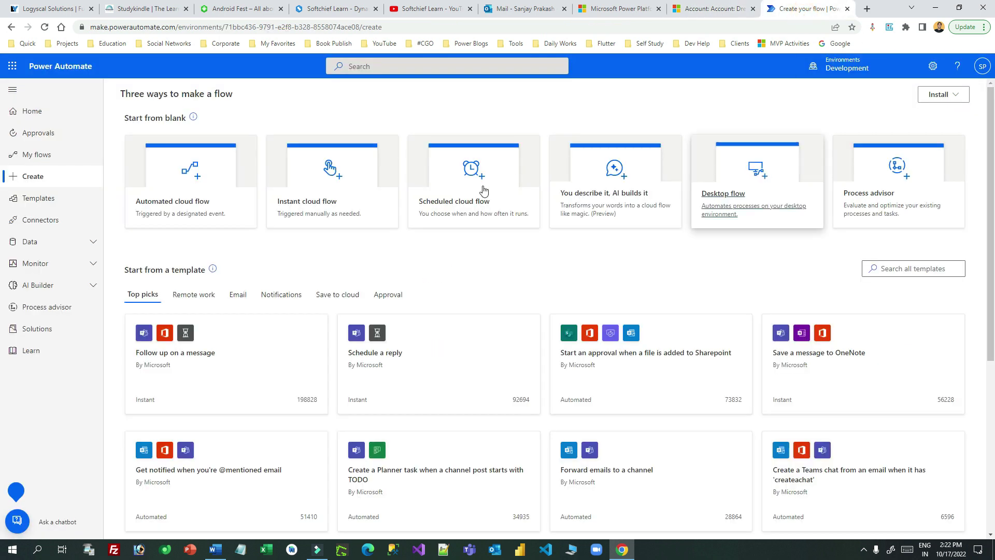
Start an automated cloud flow, briefly rechecking the account's TPA Value
left_click(202, 167)
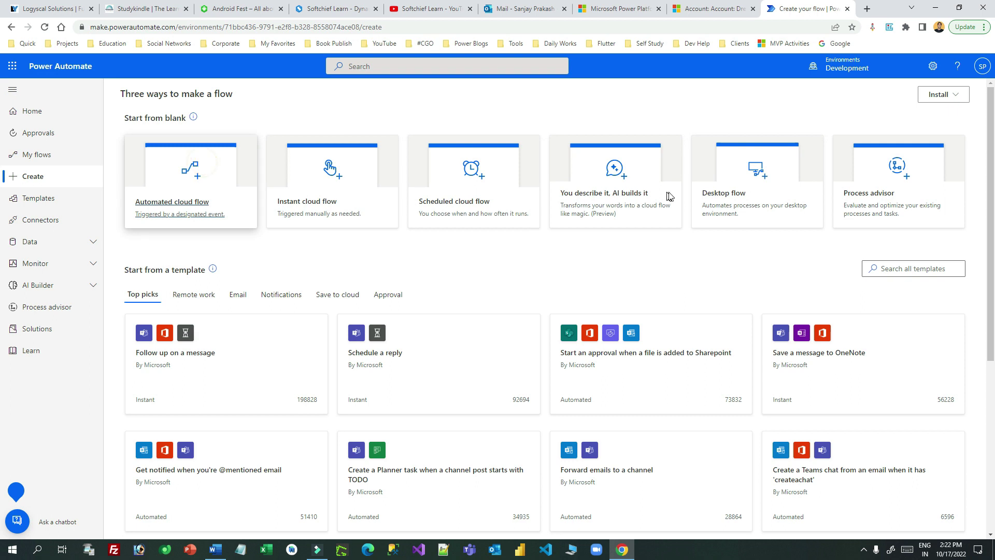
left_click(716, 7)
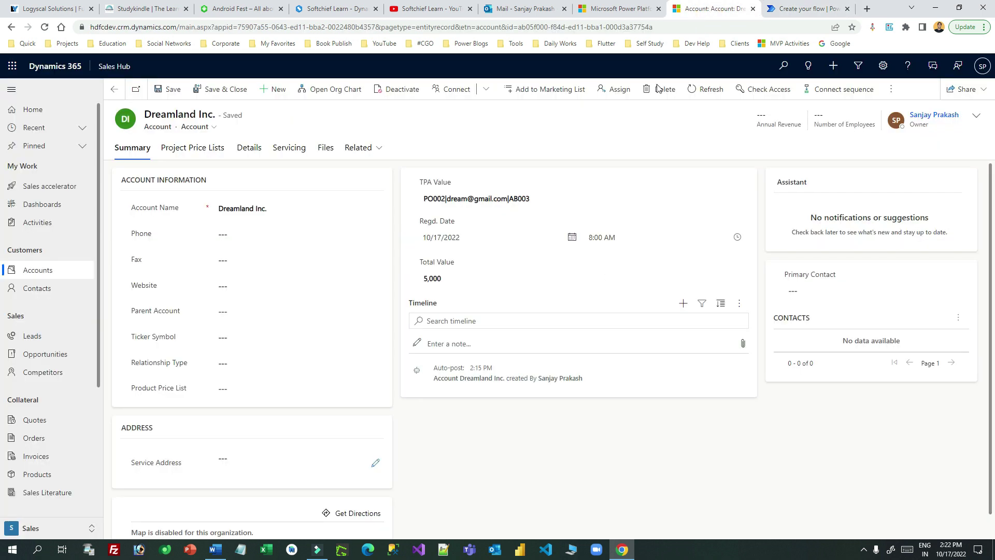
left_click_drag(527, 198, 421, 198)
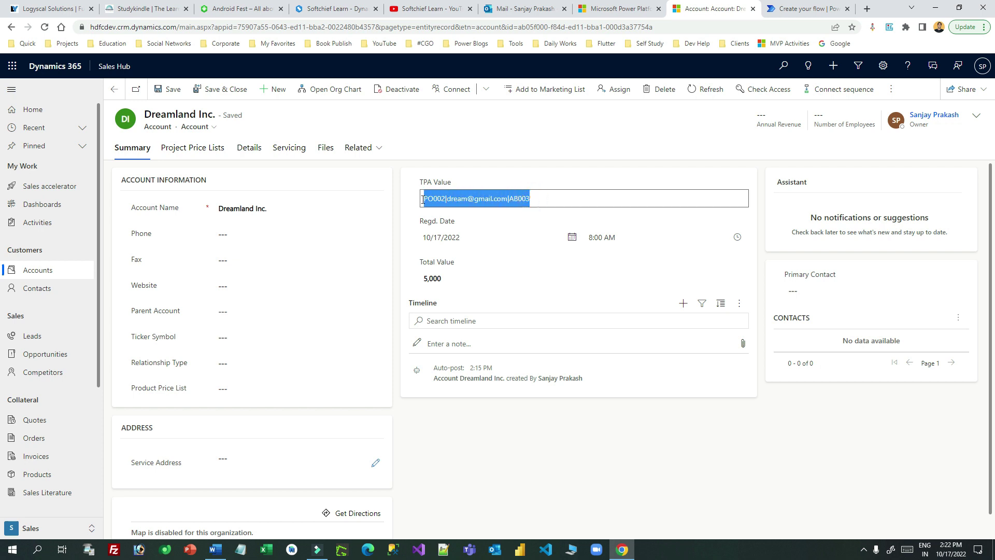
left_click(498, 202)
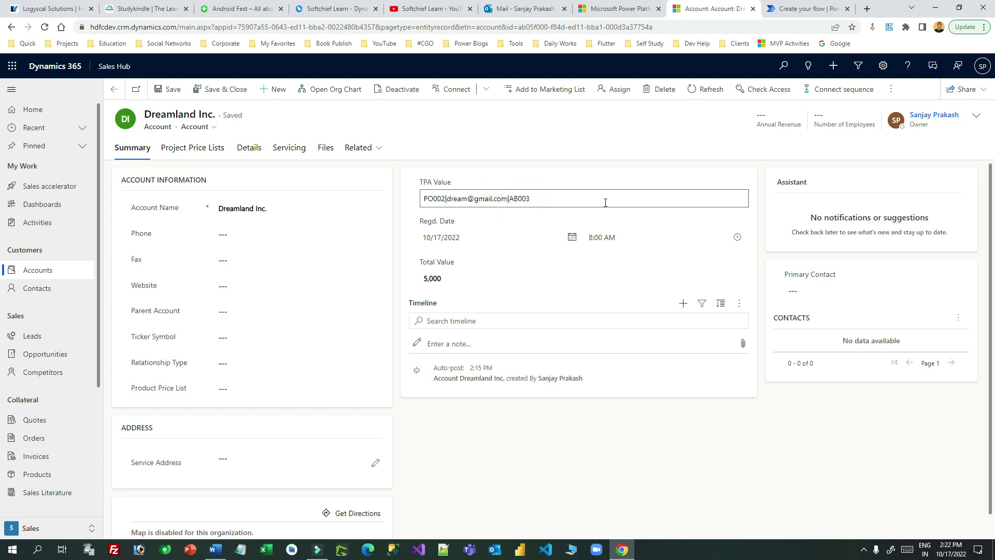
left_click(793, 9)
Name the flow 'Send updated TPA Value'
left_click(576, 206)
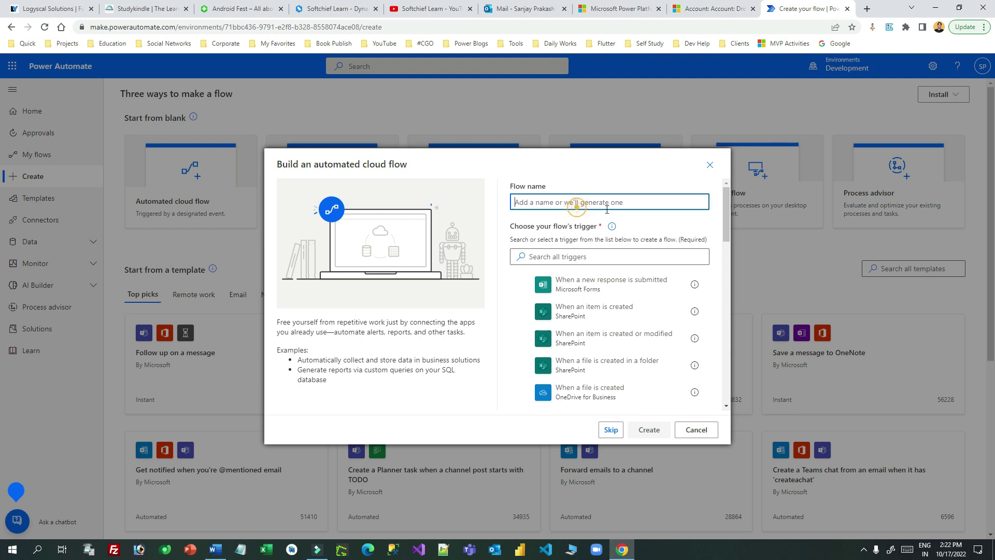
type("Fort")
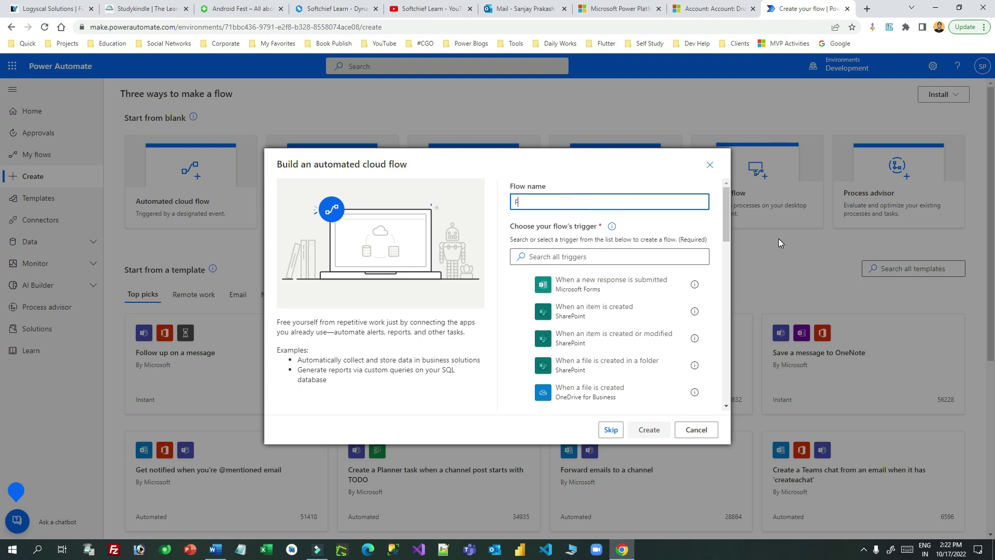
key("BackSpace")
key("BackSpace")
key("BackSpace")
key("BackSpace")
type("Send update")
Search triggers for Dataverse and create the flow with 'When a row is added, modified or deleted'
left_click(594, 258)
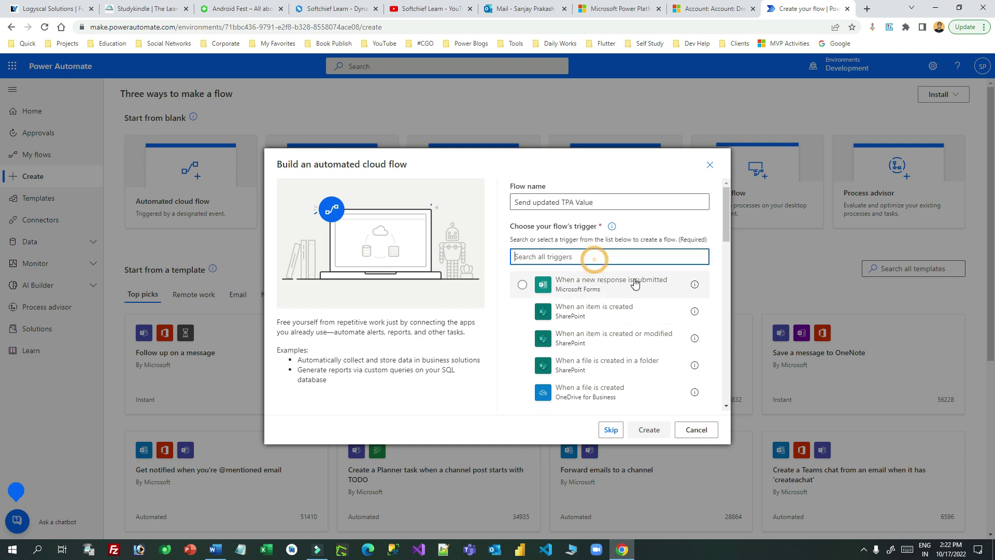
type("dataverse")
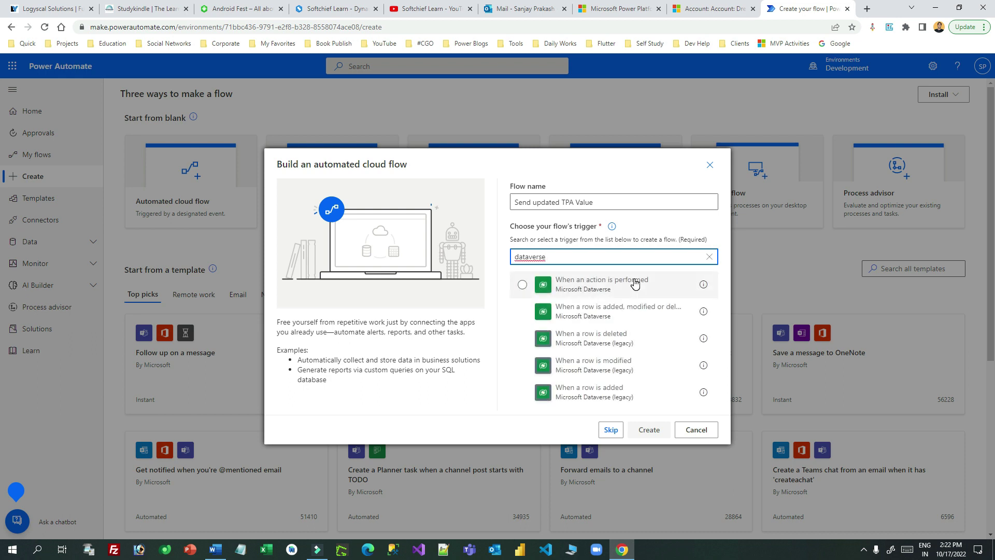
left_click(711, 8)
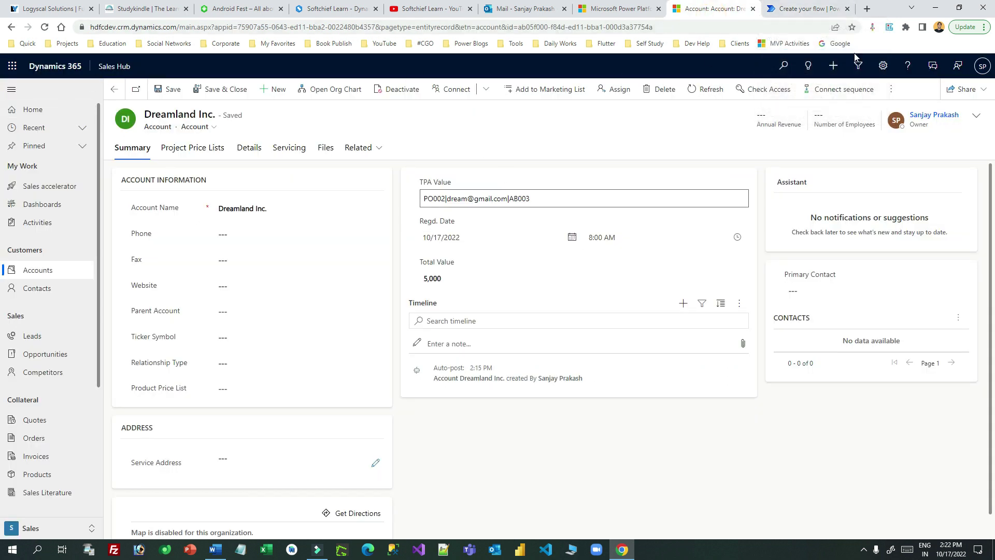
left_click(799, 11)
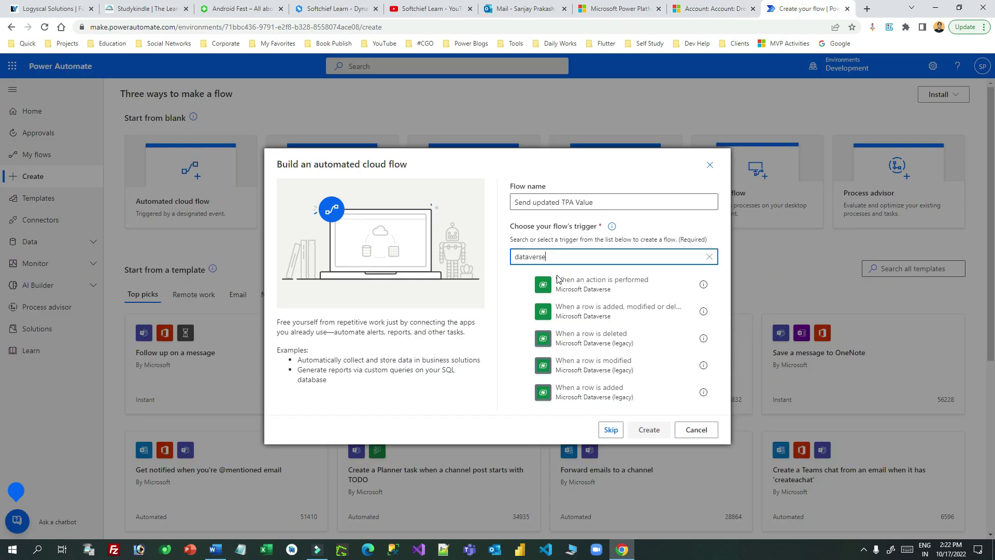
left_click(613, 316)
left_click(662, 429)
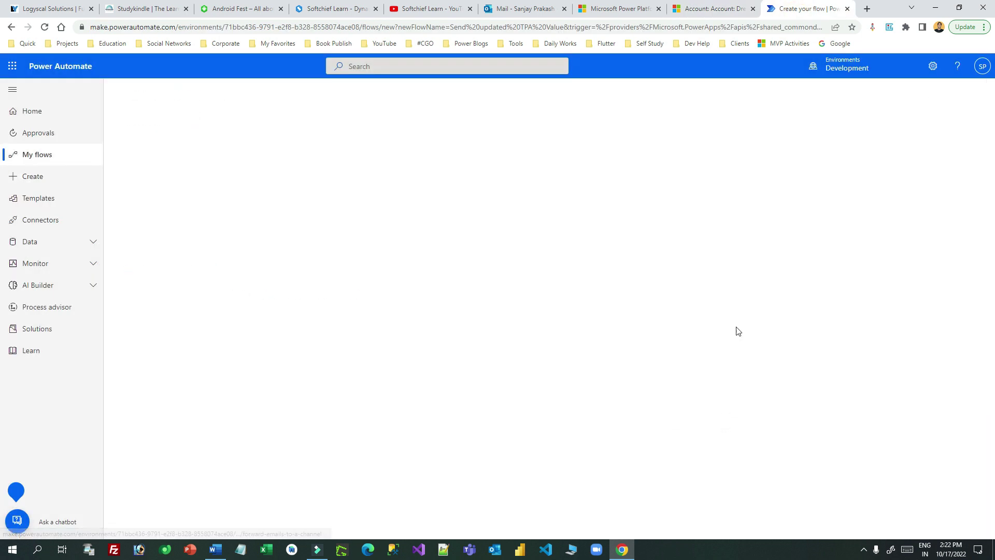
Copy the TPA Value logical name cr170_tpavalue via Level up's Logical Names, then clear them
left_click(714, 9)
left_click_drag(420, 182, 495, 186)
left_click(876, 29)
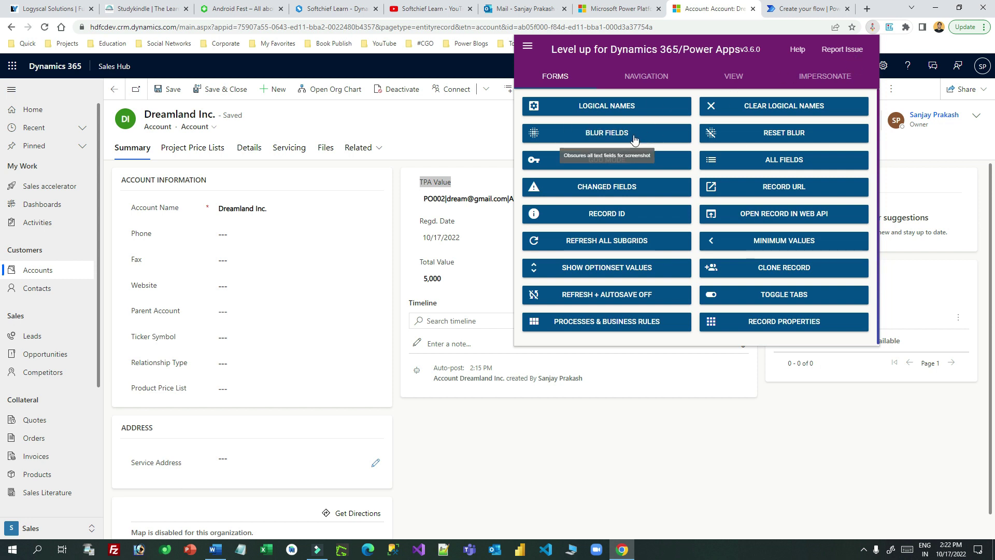
left_click(617, 107)
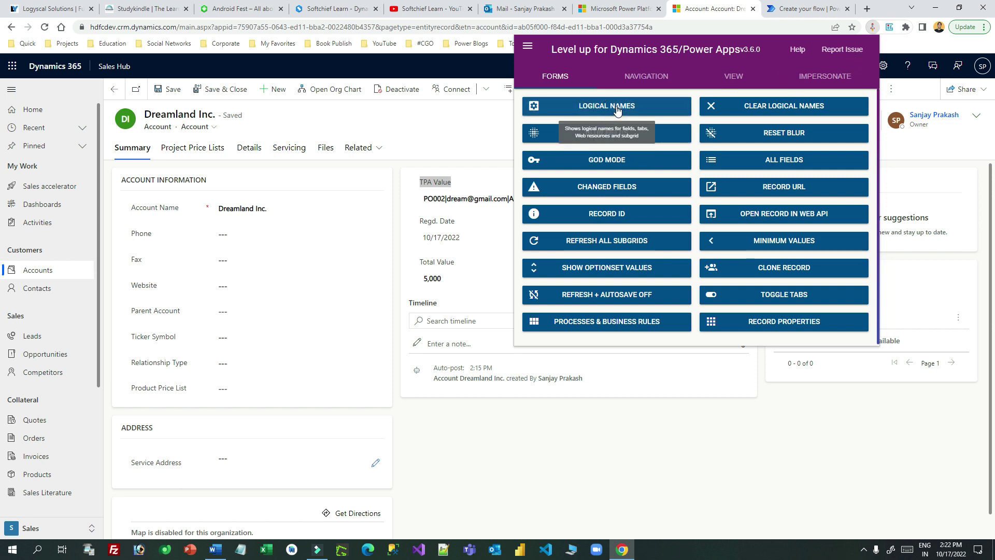
double_click(451, 195)
key("ctrl+c")
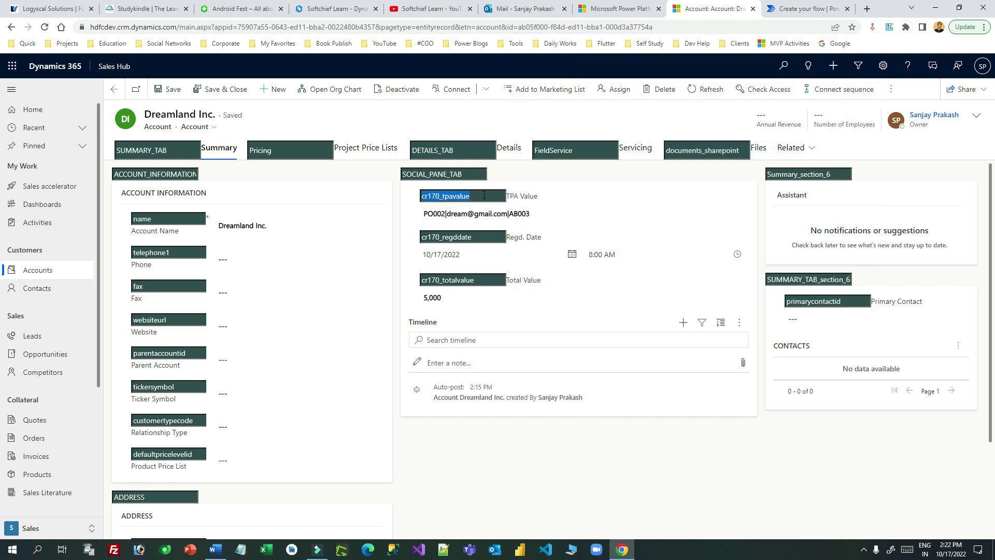
left_click(873, 27)
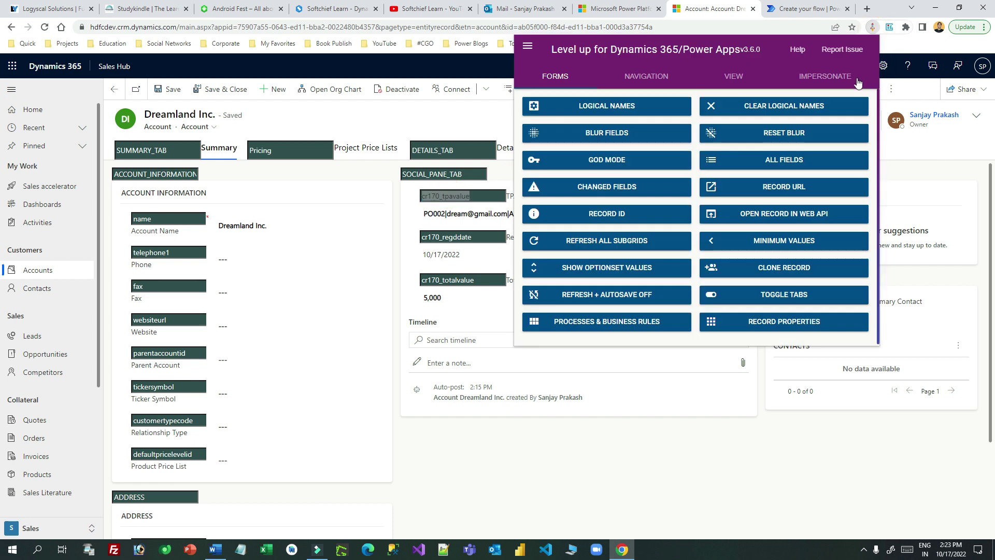
left_click(820, 107)
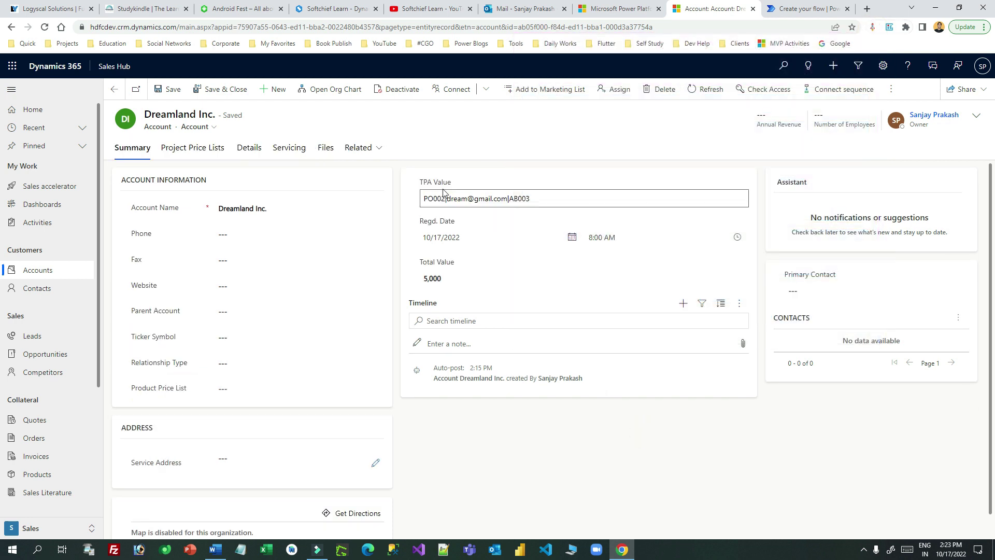
left_click(787, 9)
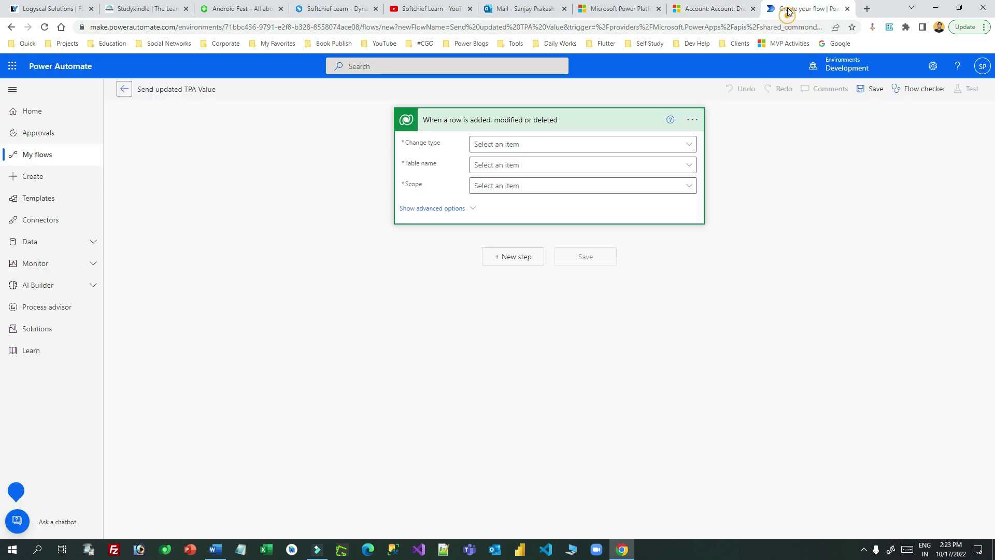
Set the trigger to Modified changes on the Accounts table at Organization scope
left_click(560, 145)
mouse_move(693, 225)
left_mouse_down()
mouse_move(692, 235)
mouse_move(699, 211)
left_mouse_up()
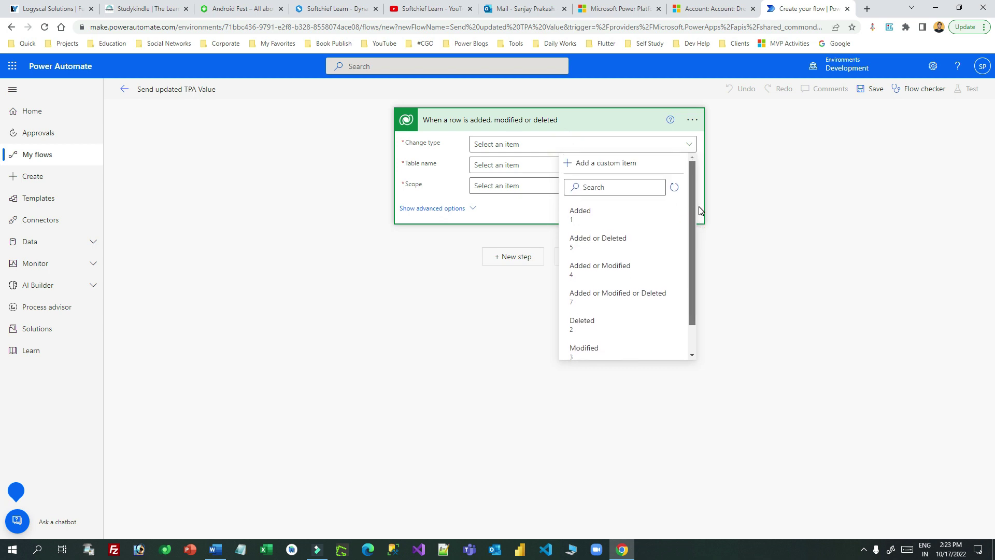
left_click(604, 349)
left_click(584, 166)
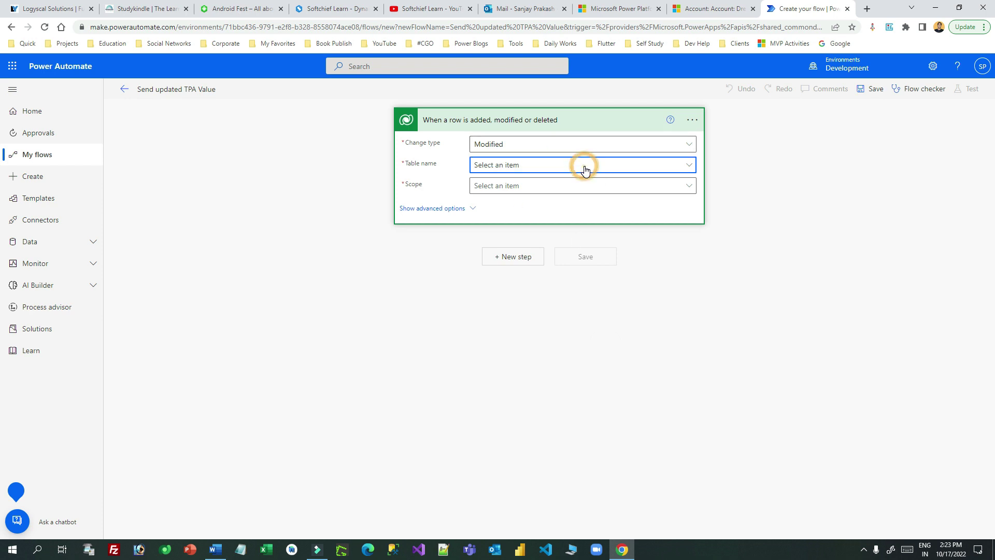
left_click(535, 207)
type("accunt")
double_click(586, 207)
type("account")
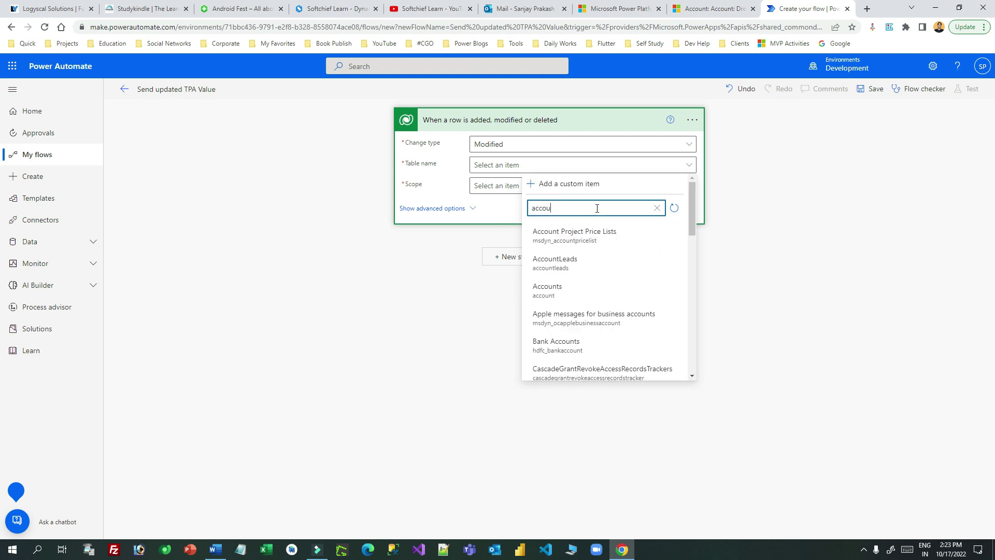
left_click(566, 288)
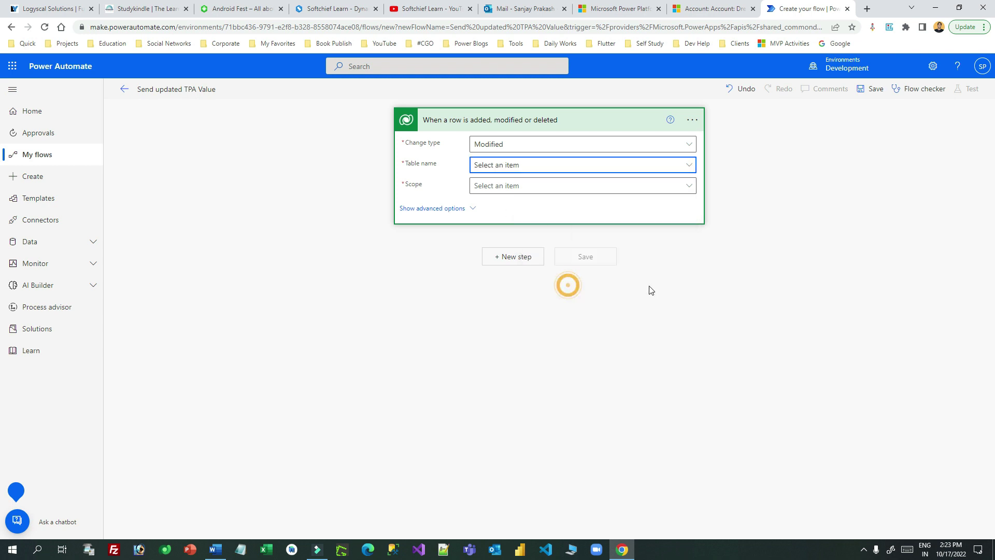
left_click(567, 187)
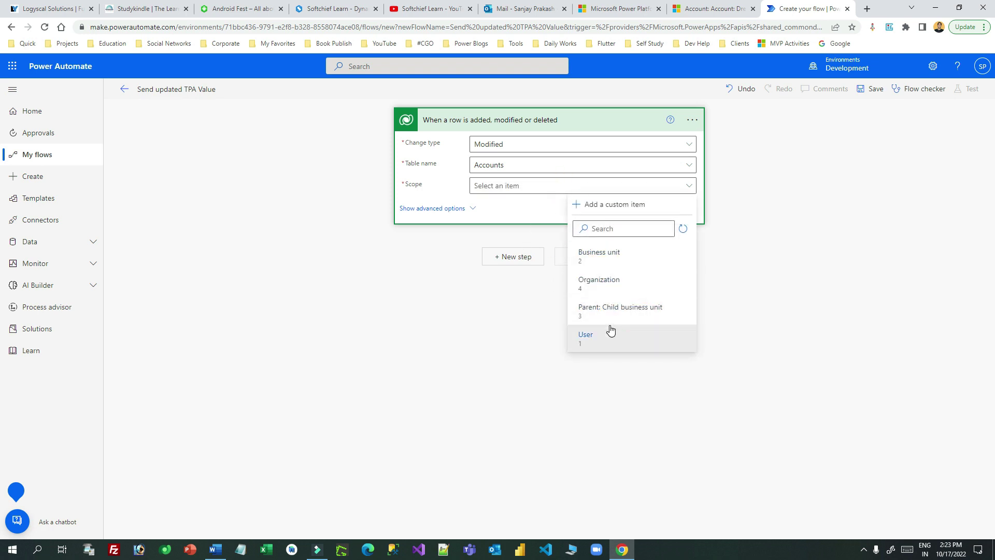
left_click(612, 287)
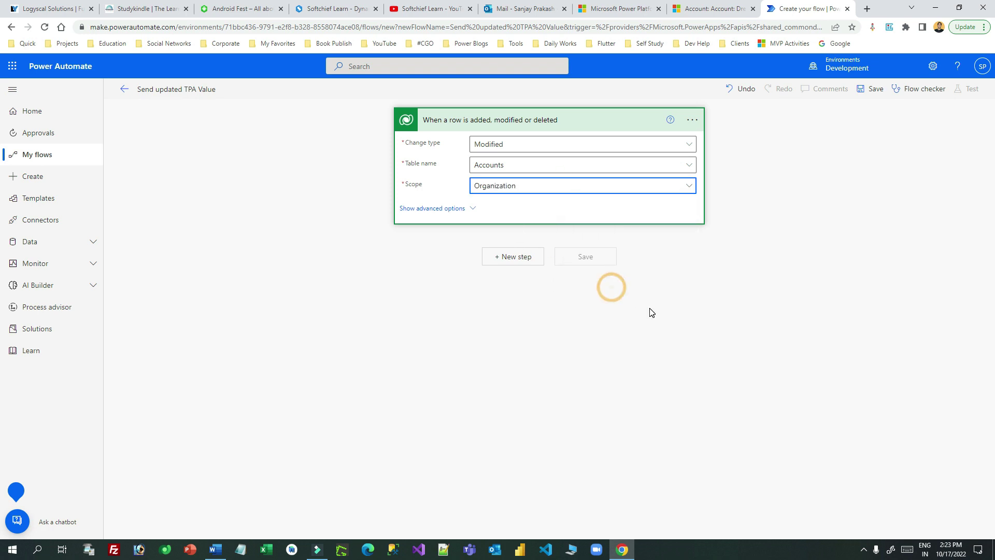
Paste cr170_tpavalue into the advanced Select columns field
left_click(473, 207)
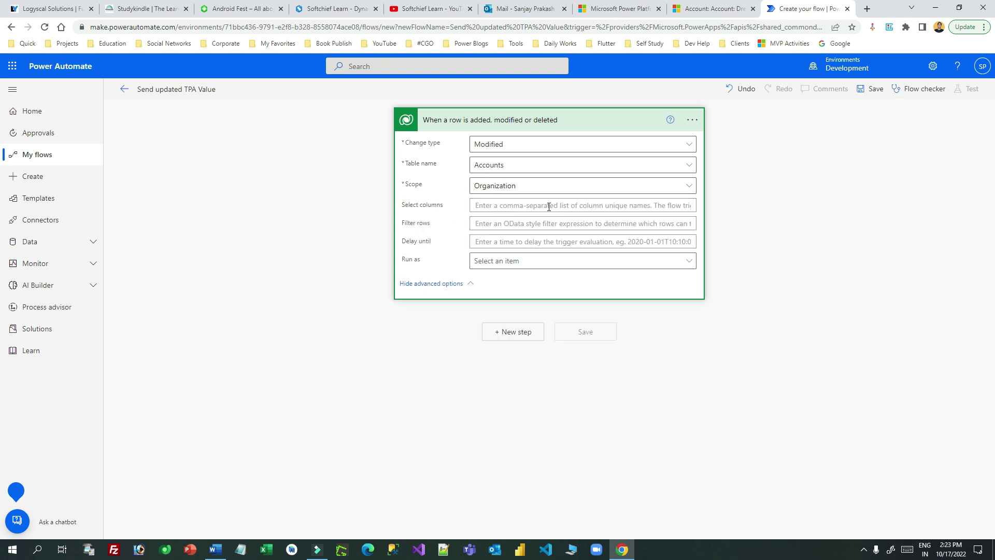
left_click(529, 204)
key("ctrl+v")
left_click_drag(539, 203, 458, 210)
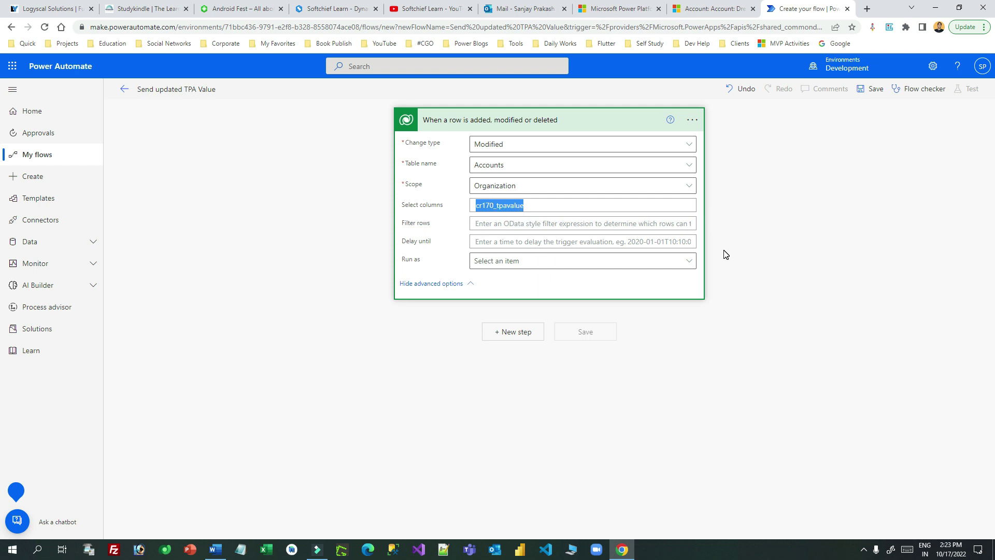
left_click(705, 9)
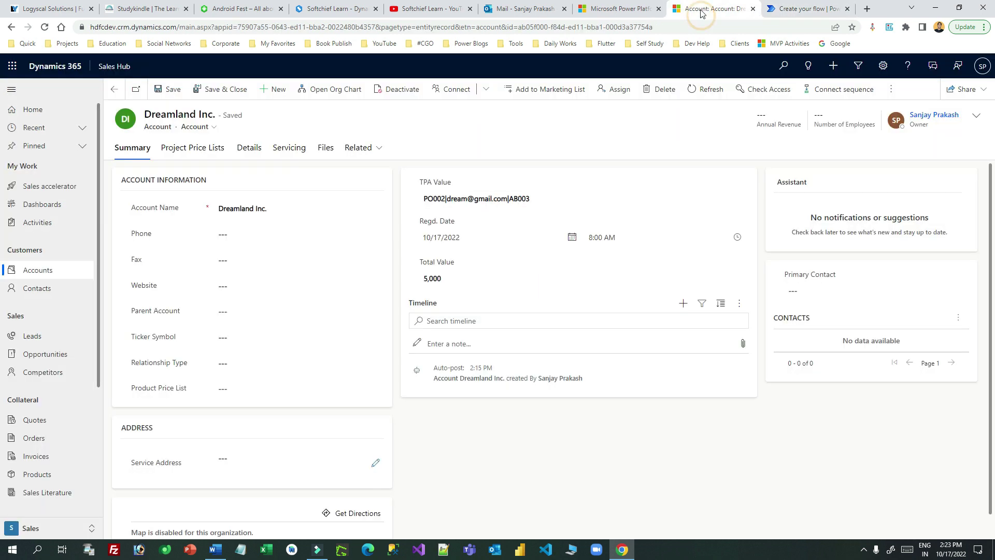
left_click(806, 9)
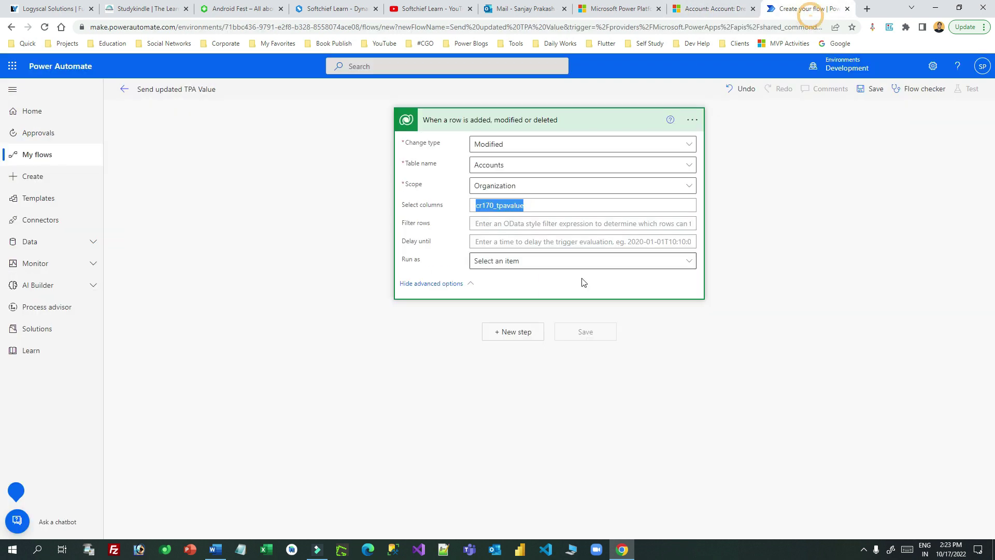
Add a Data Operation Compose action and open the expression editor for its Inputs
left_click(529, 331)
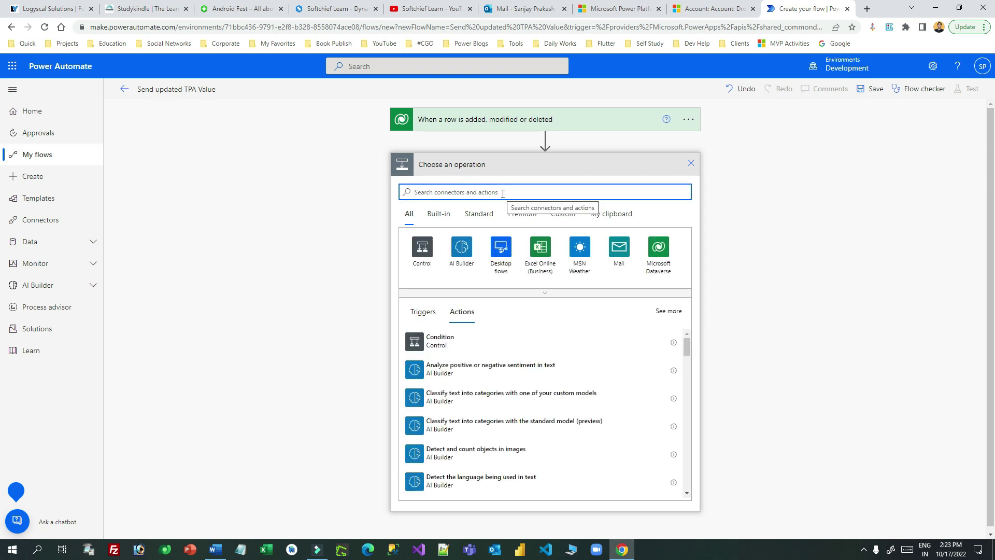
type("compose")
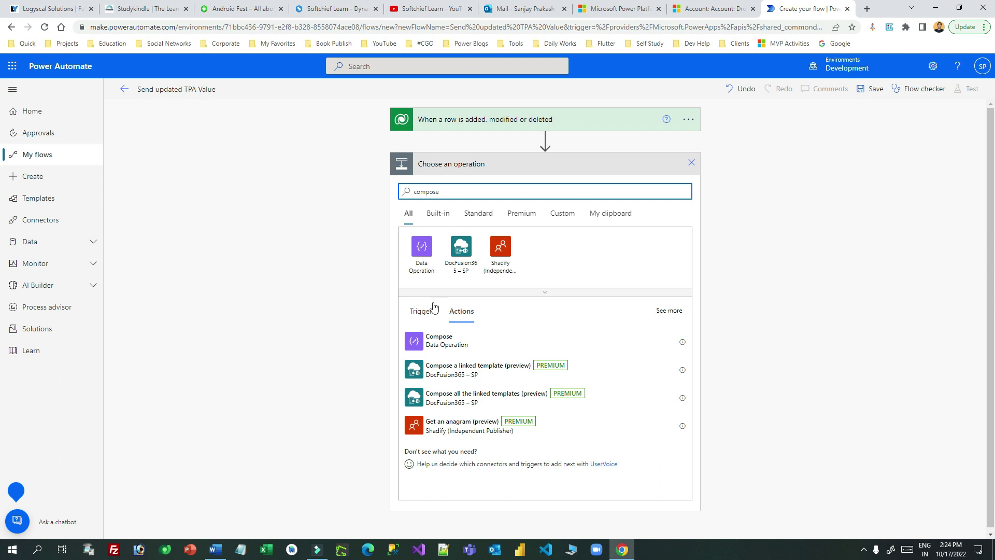
left_click(421, 247)
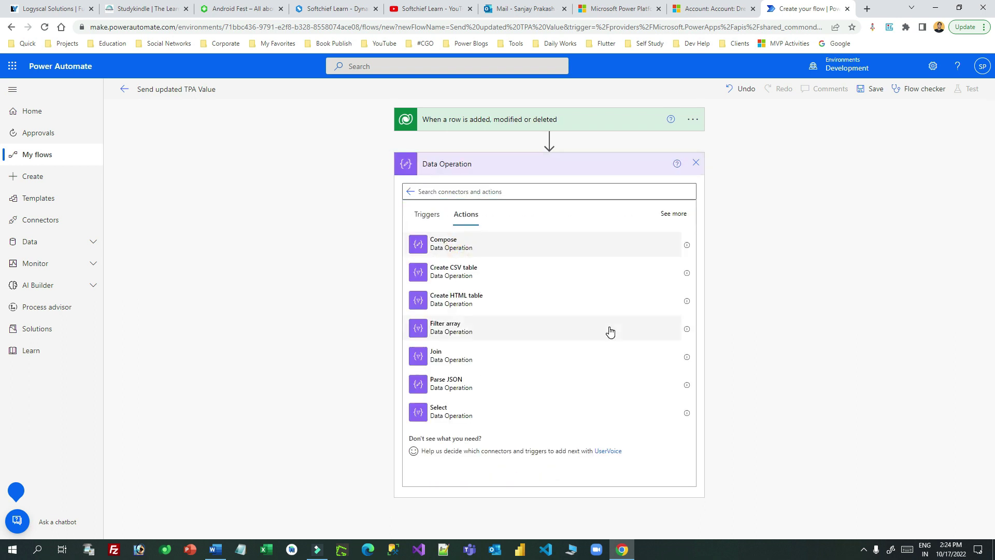
left_click(500, 192)
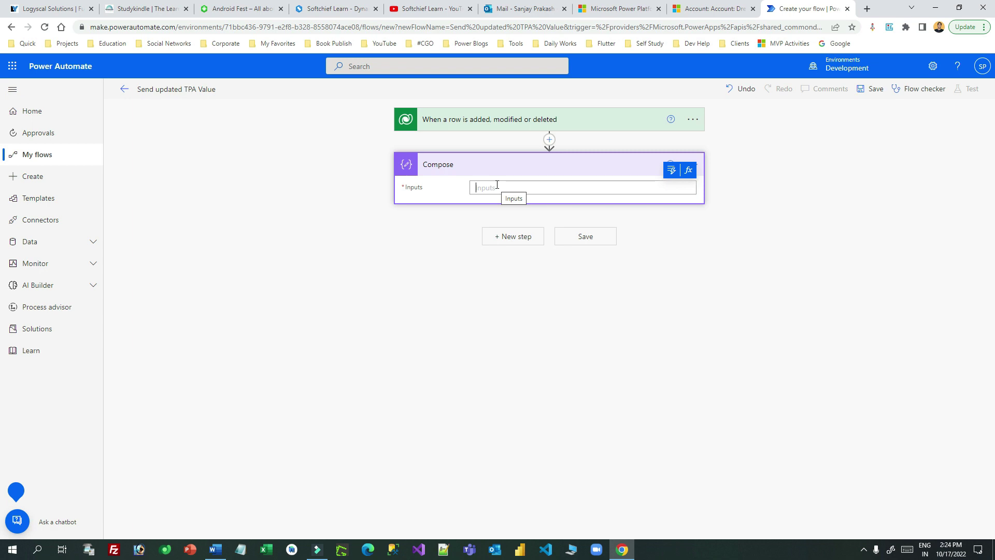
left_click(689, 170)
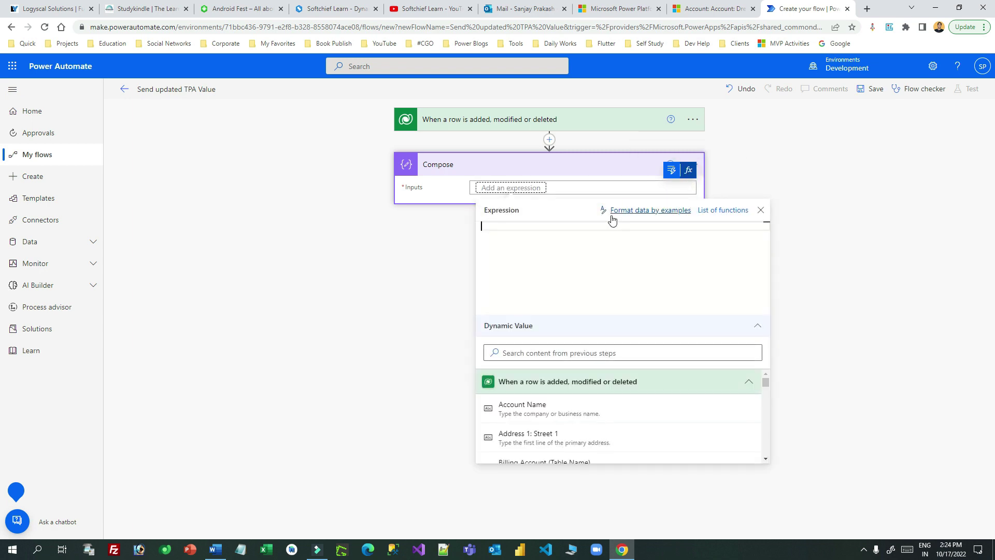
In Format data by examples, search 'tpa' and pick the trigger's TPA Value field
left_click(646, 213)
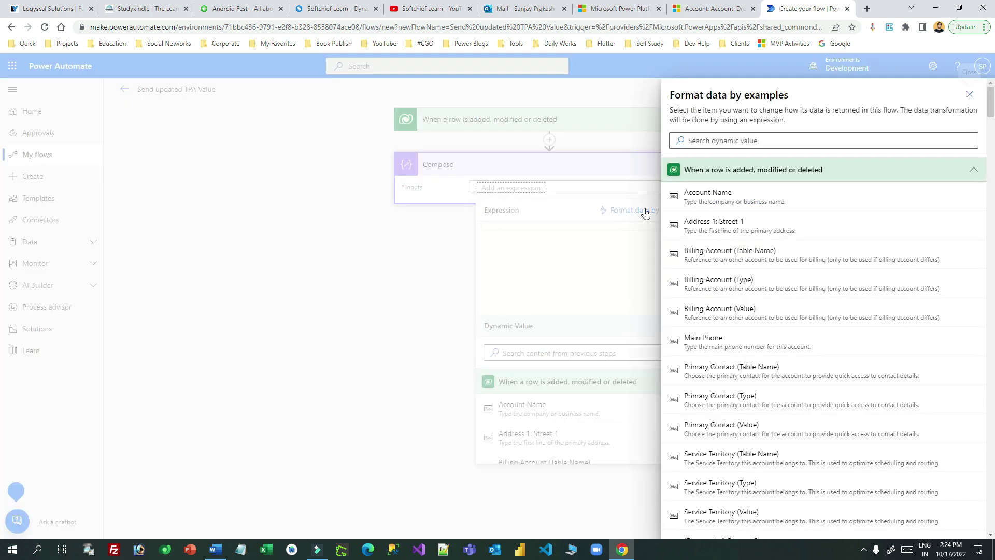
left_click(708, 9)
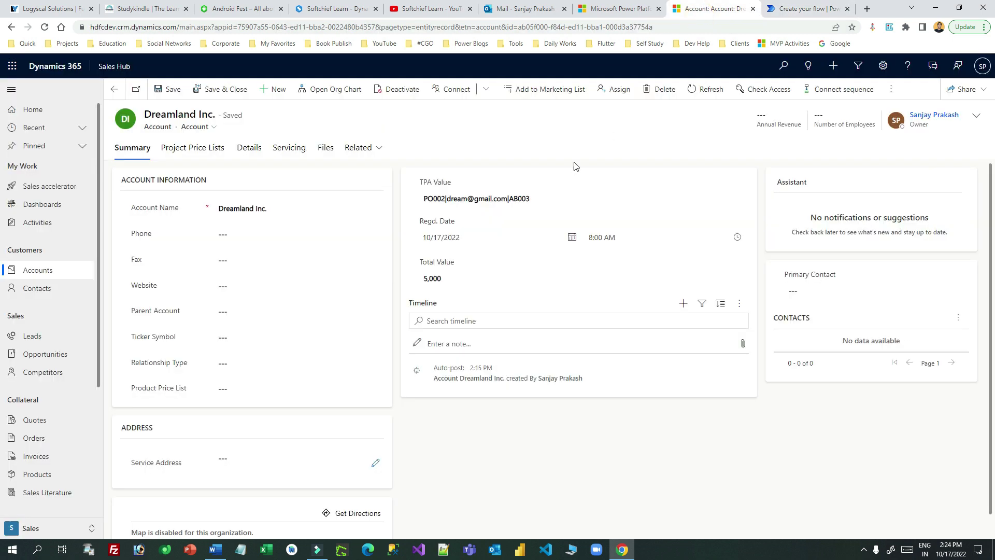
left_click_drag(447, 199, 415, 204)
left_click(803, 10)
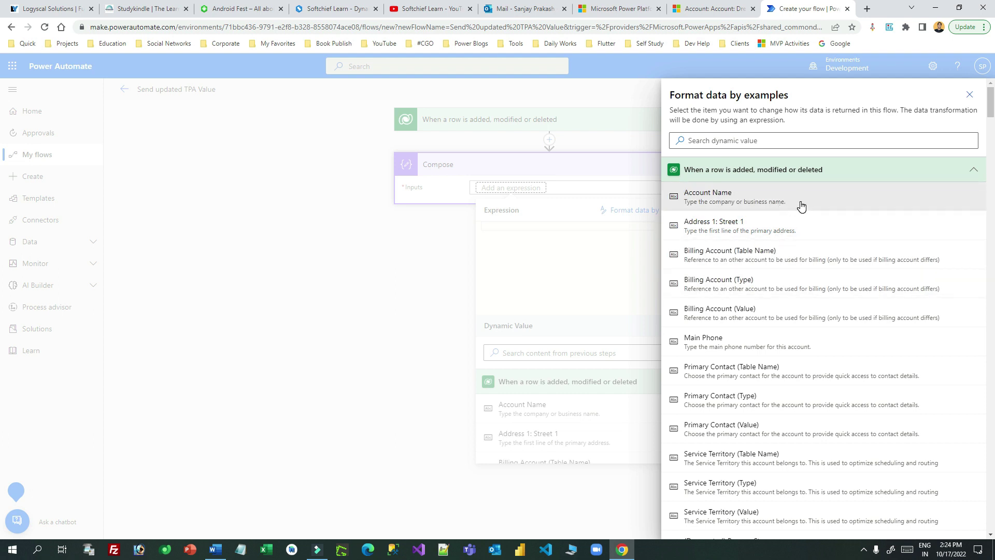
left_click(744, 140)
type("tpa")
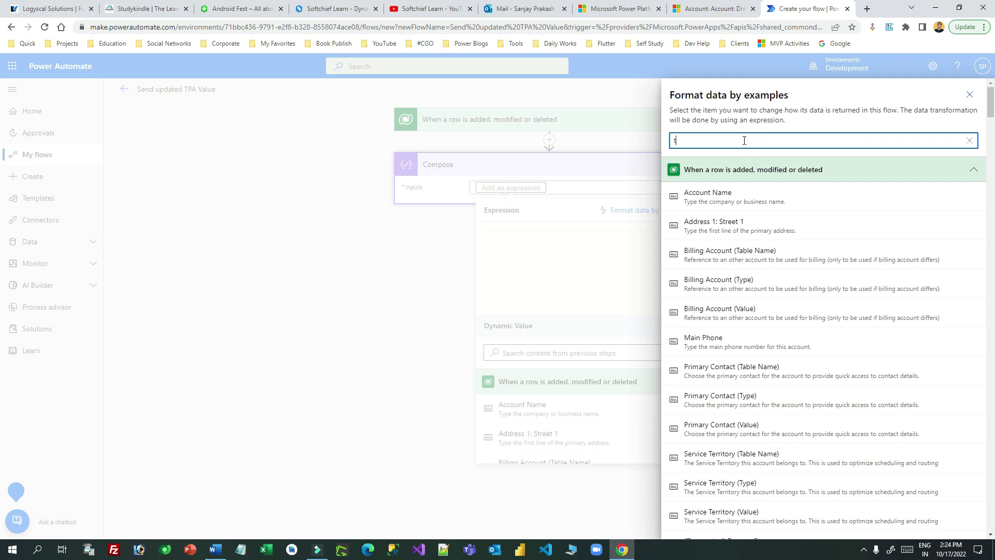
left_click(728, 201)
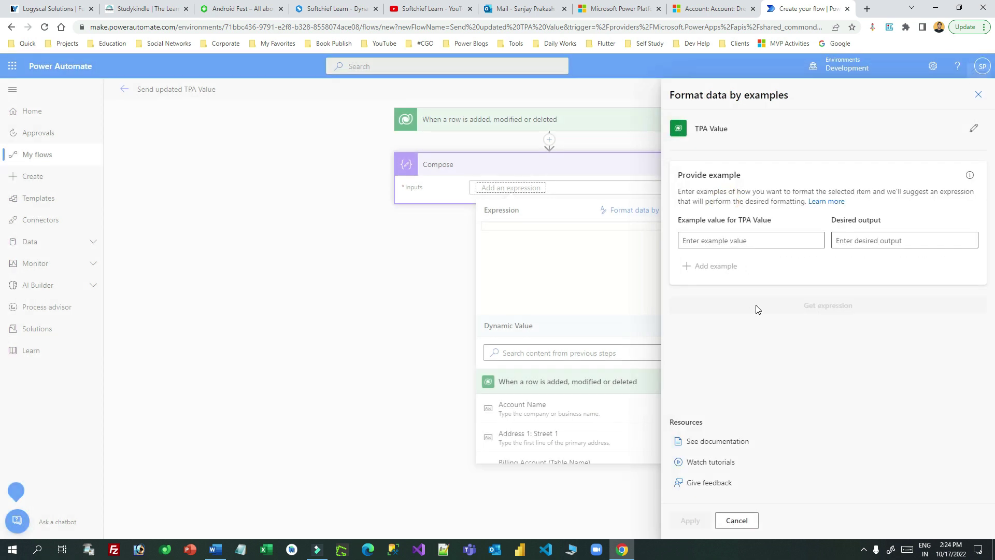
Paste the e-mail portion of the account's TPA Value as the example value
left_click(710, 240)
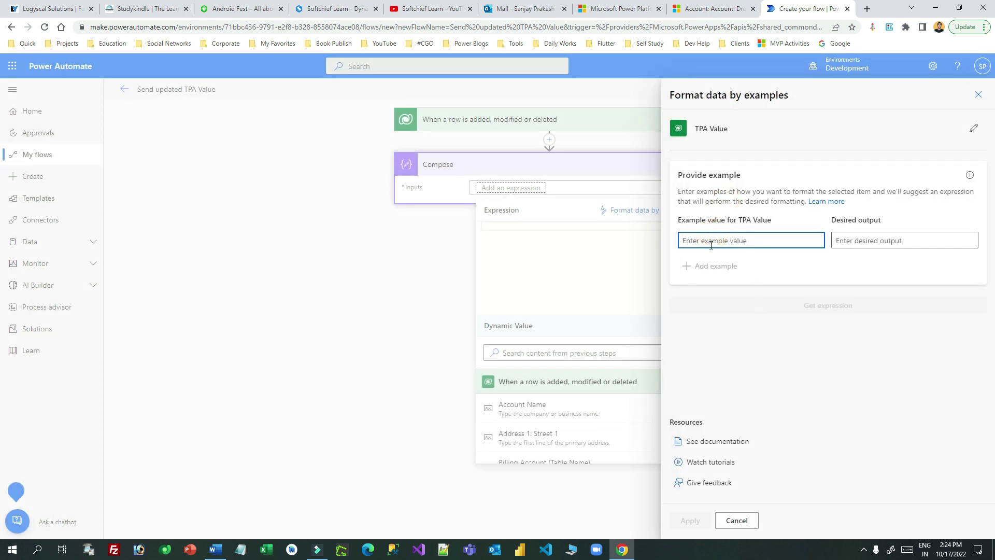
left_click(700, 10)
left_click(490, 198)
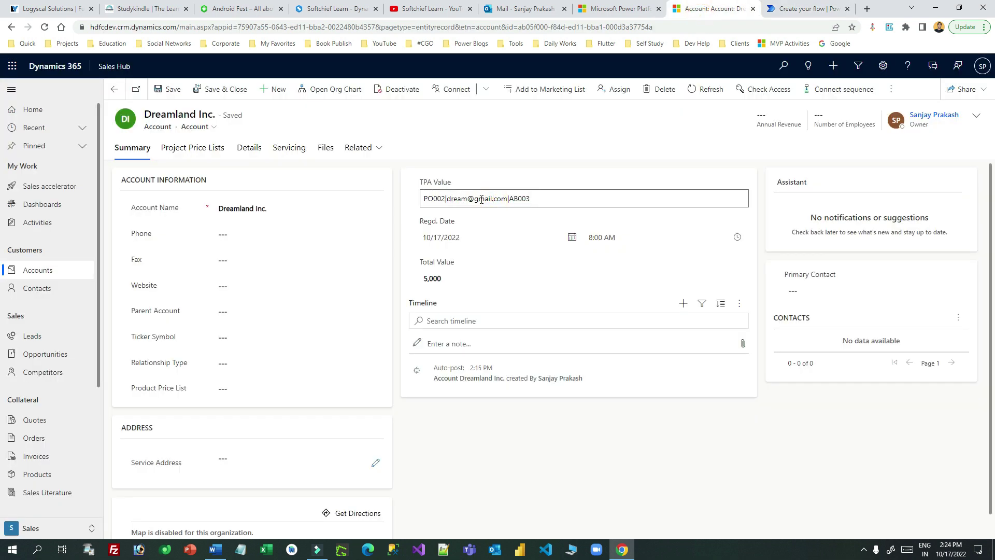
left_click_drag(507, 199, 450, 202)
key("ctrl+c")
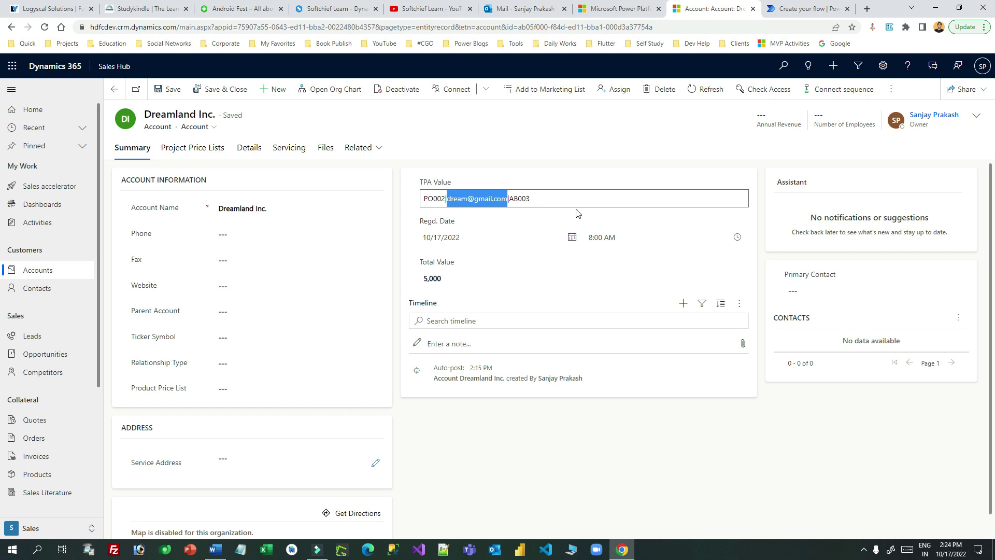
left_click(806, 9)
key("ctrl+v")
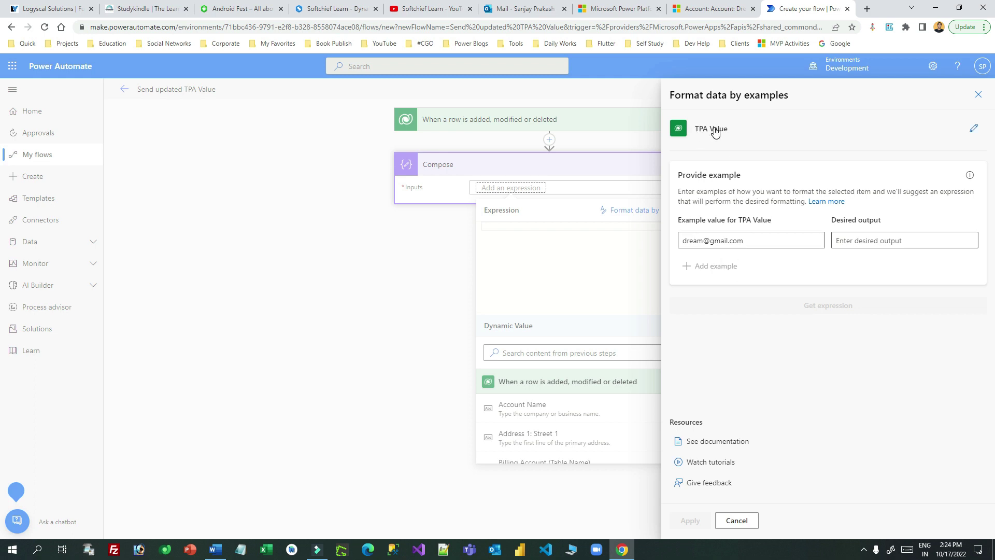
left_click(867, 240)
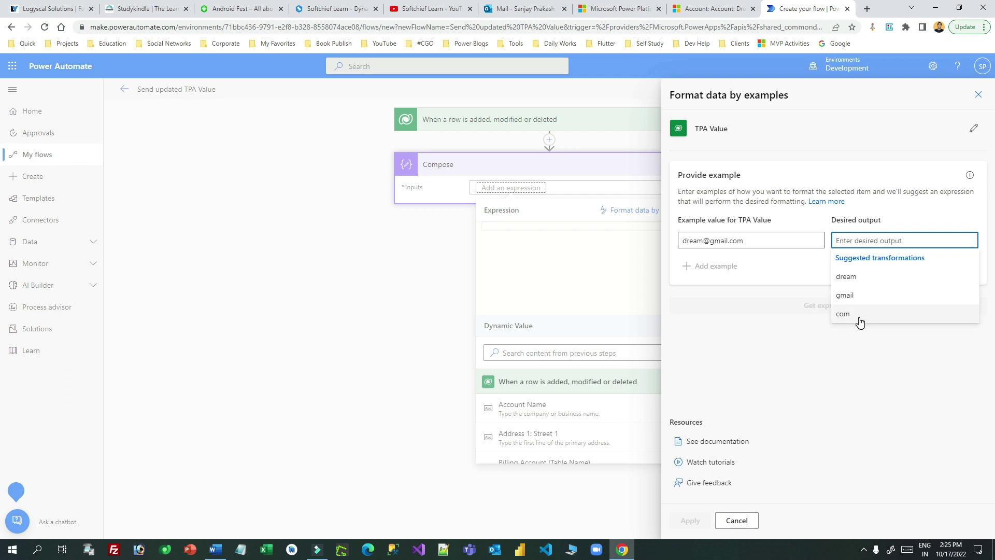
left_click_drag(747, 241, 682, 240)
left_click(870, 241)
left_click_drag(758, 240, 647, 244)
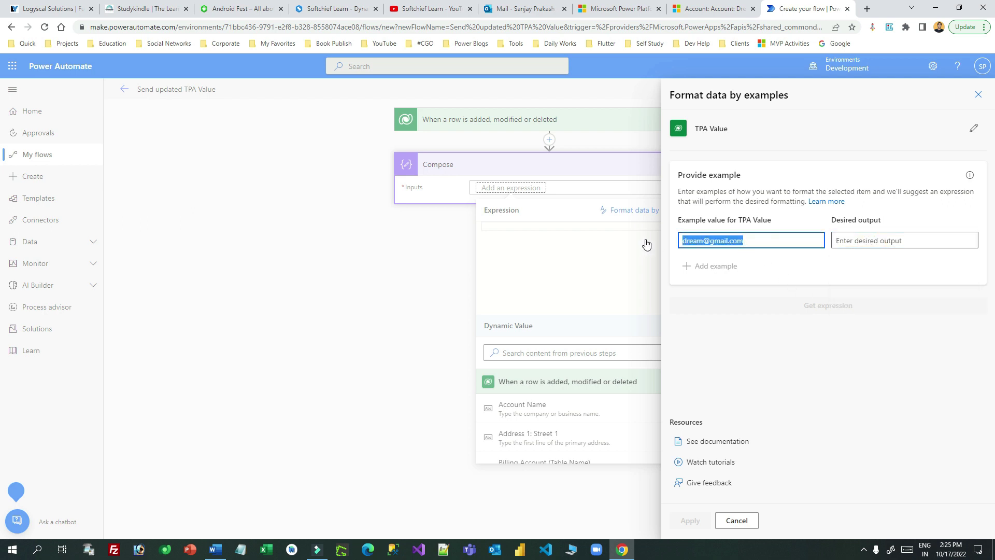
left_click(701, 5)
Replace the example with the full PO002|e-mail|AB003 value and view output suggestions
left_click(526, 198)
triple_click(559, 191)
key("ctrl+c")
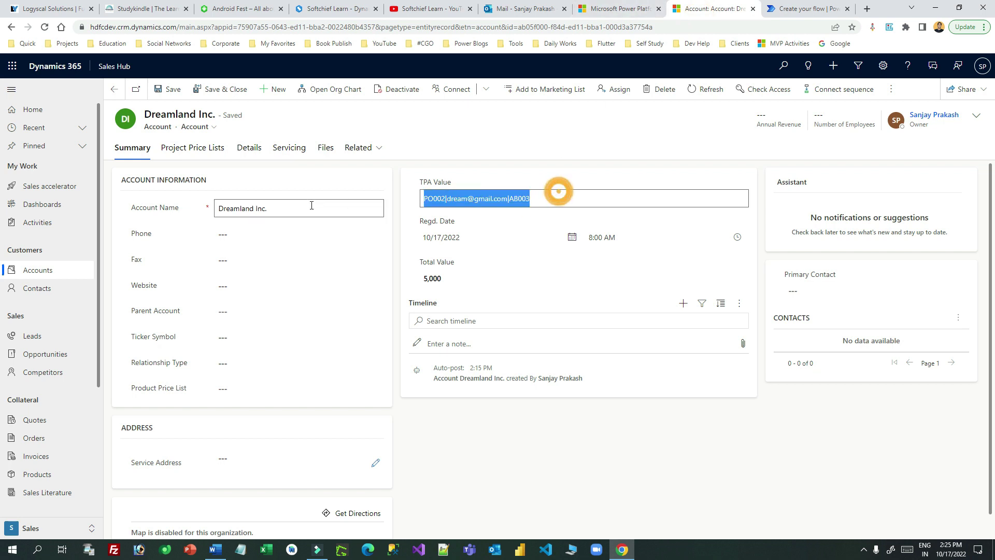
left_click(799, 8)
key("ctrl+v")
left_click(884, 241)
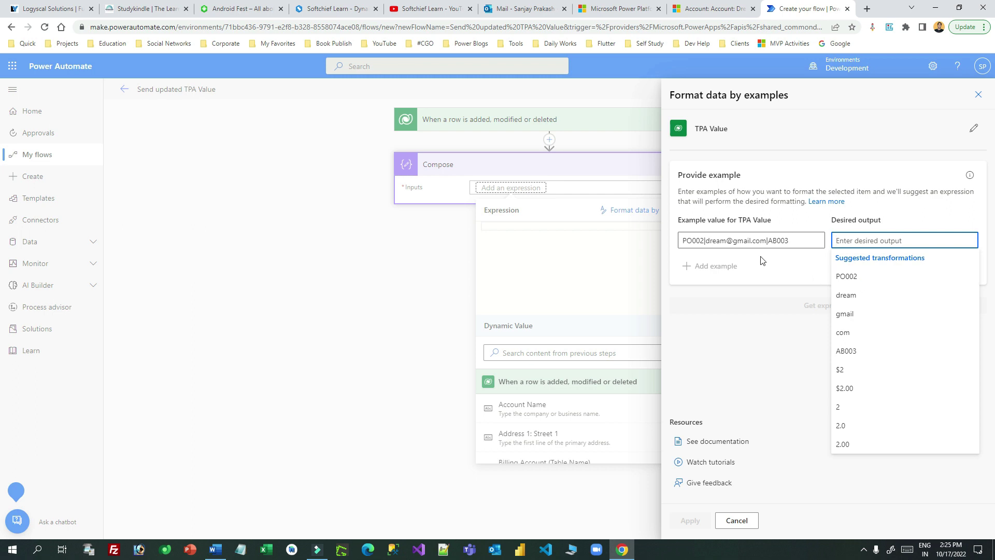
left_click_drag(707, 240, 754, 240)
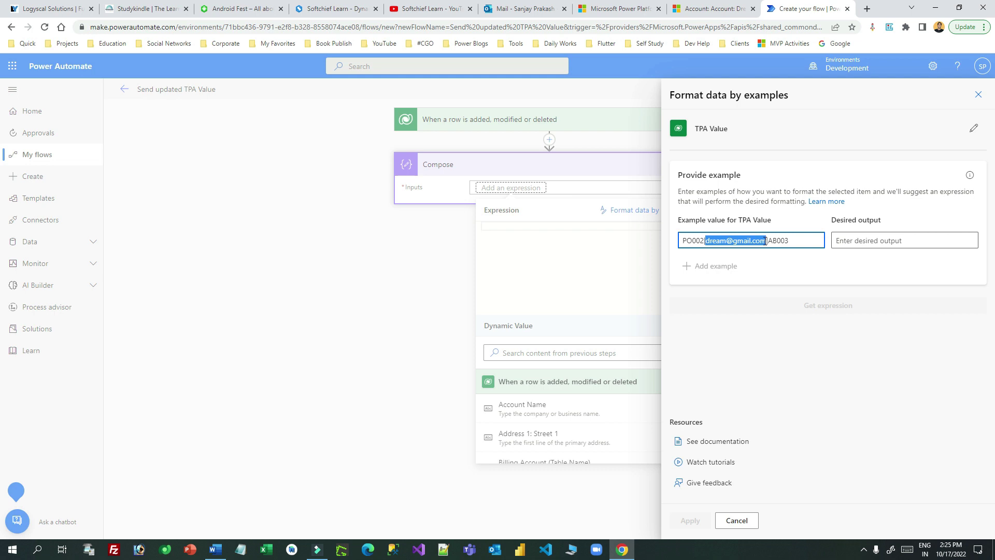
left_click(858, 240)
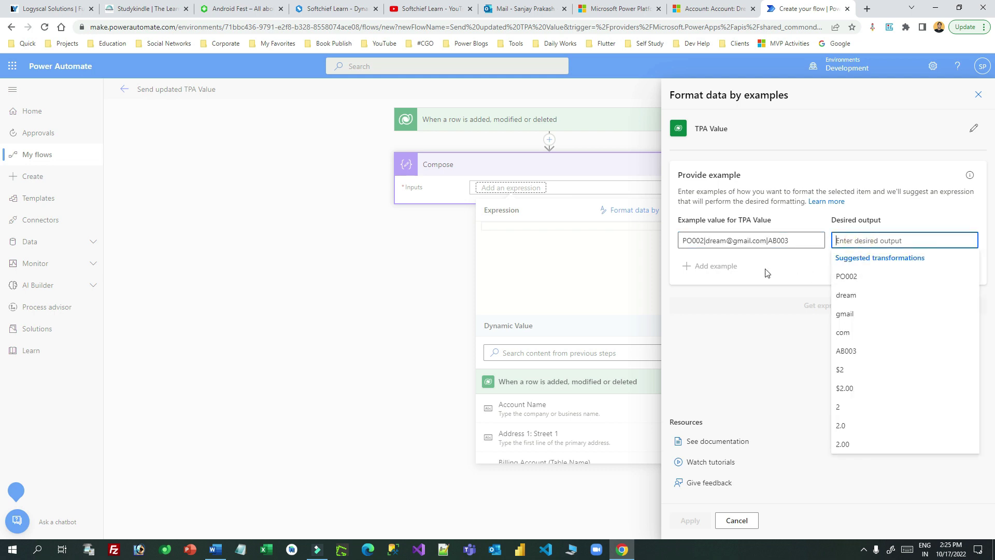
Apply the split-on-'|' expression generated from PO002 and change its index from [0] to [1]
left_click(870, 279)
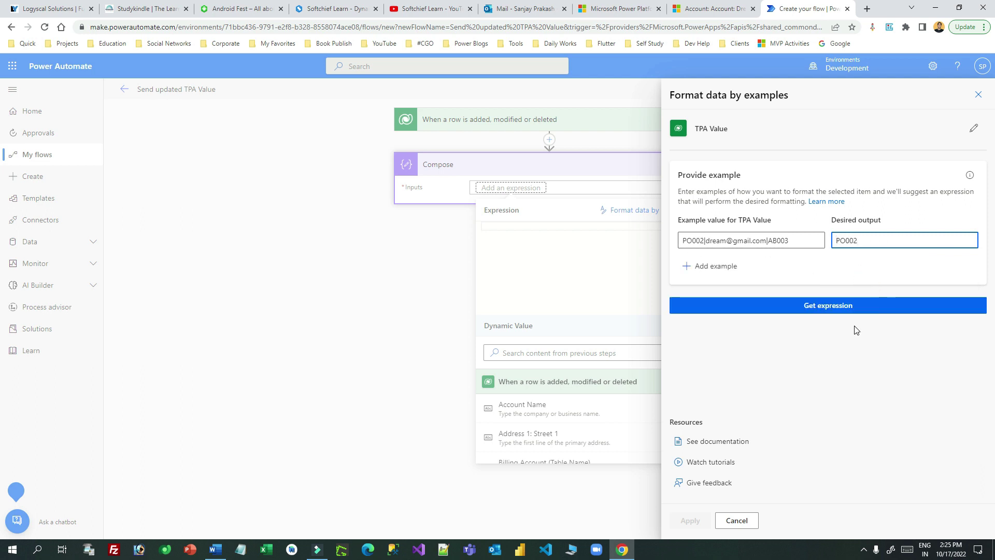
left_click(844, 310)
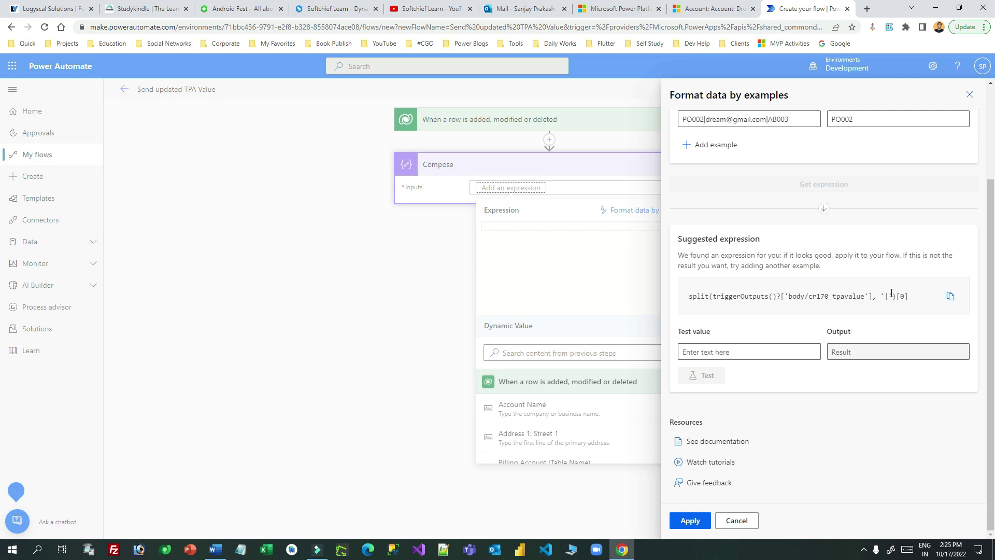
scroll(897, 297, "up", 3)
left_click(829, 241)
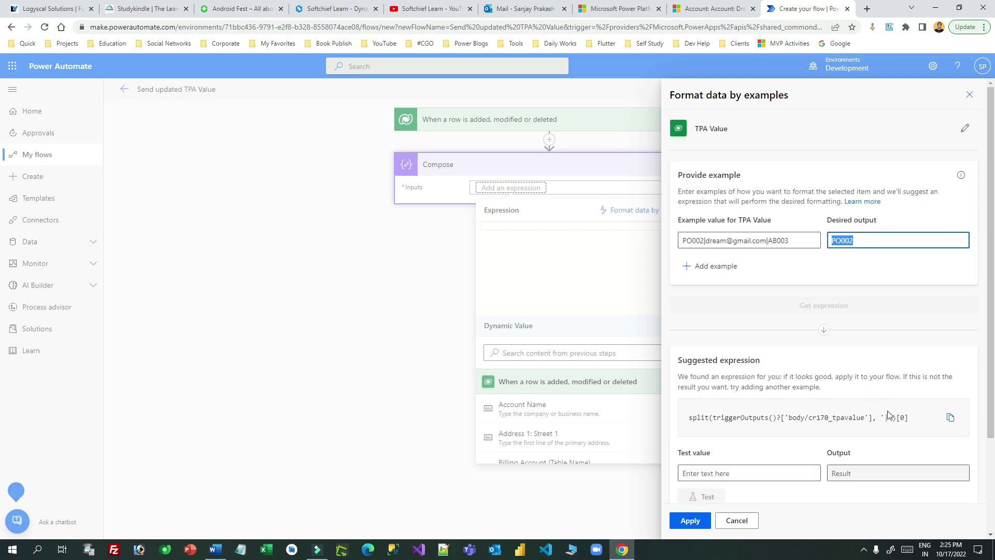
double_click(902, 418)
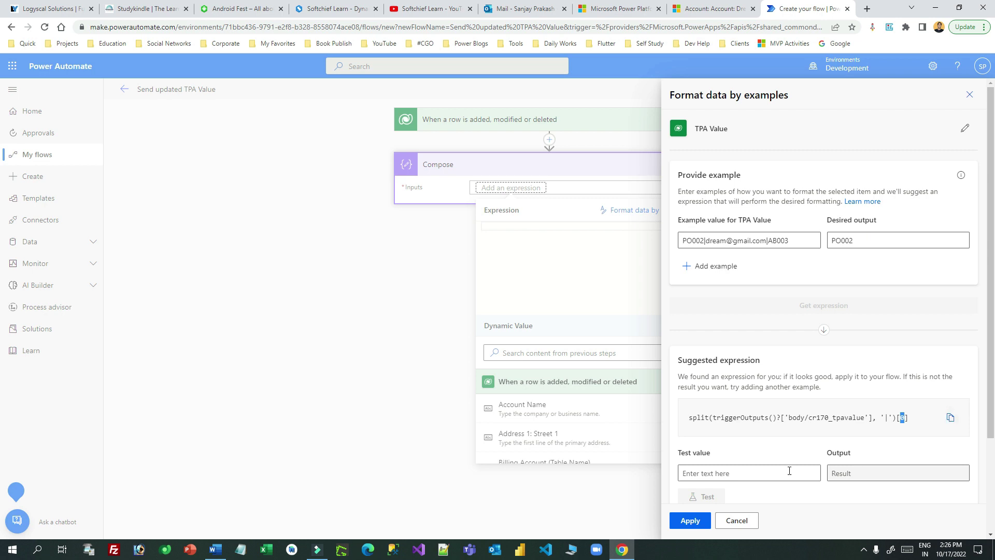
left_click(691, 521)
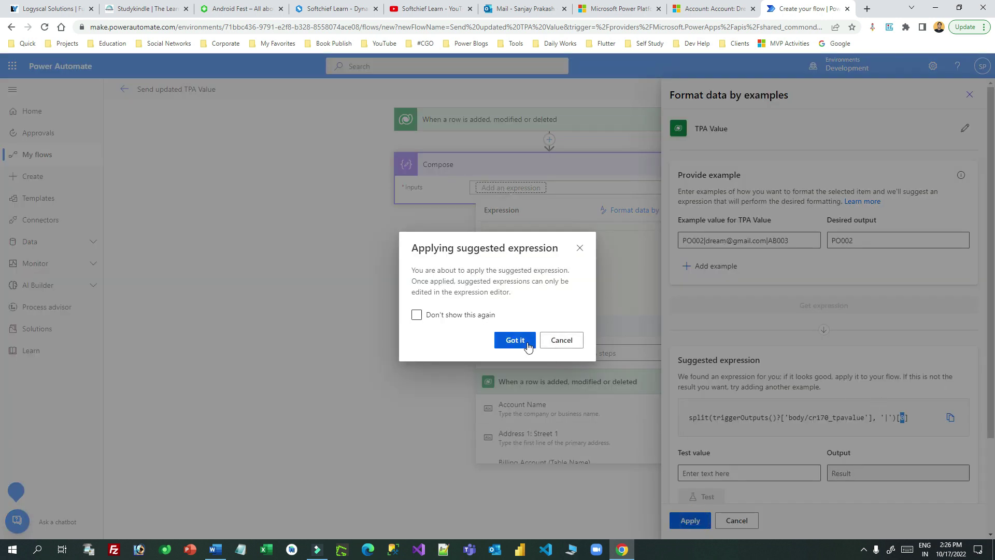
left_click(521, 336)
left_click(652, 229)
left_click(678, 226)
type("1")
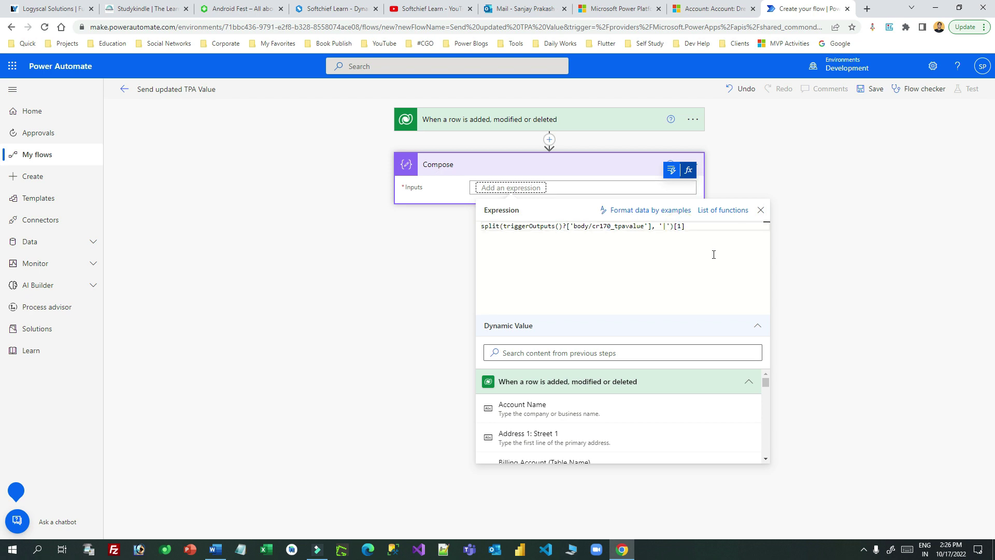
Insert split(...)[1] into Compose Inputs, verify the index, then recheck PO002 on the account
left_click(797, 251)
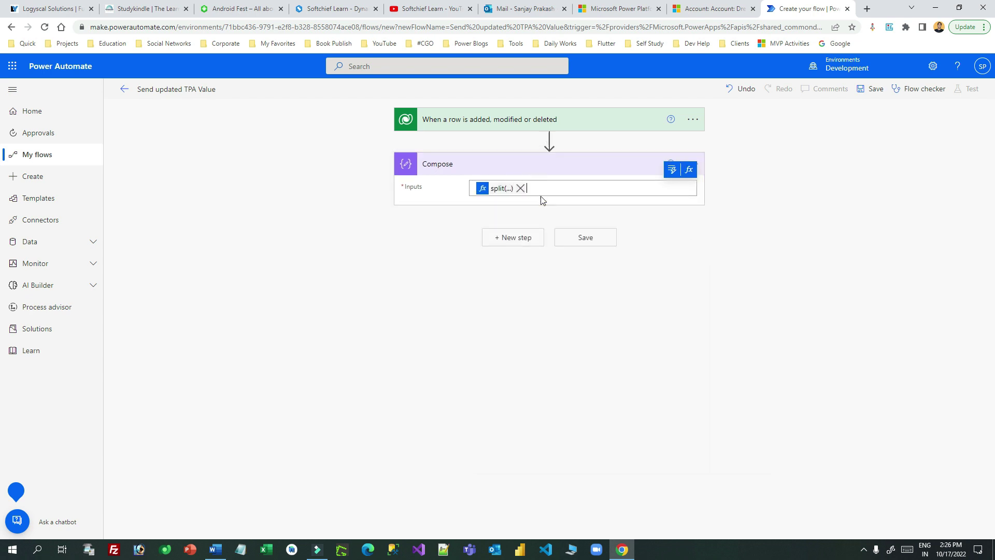
left_click(501, 189)
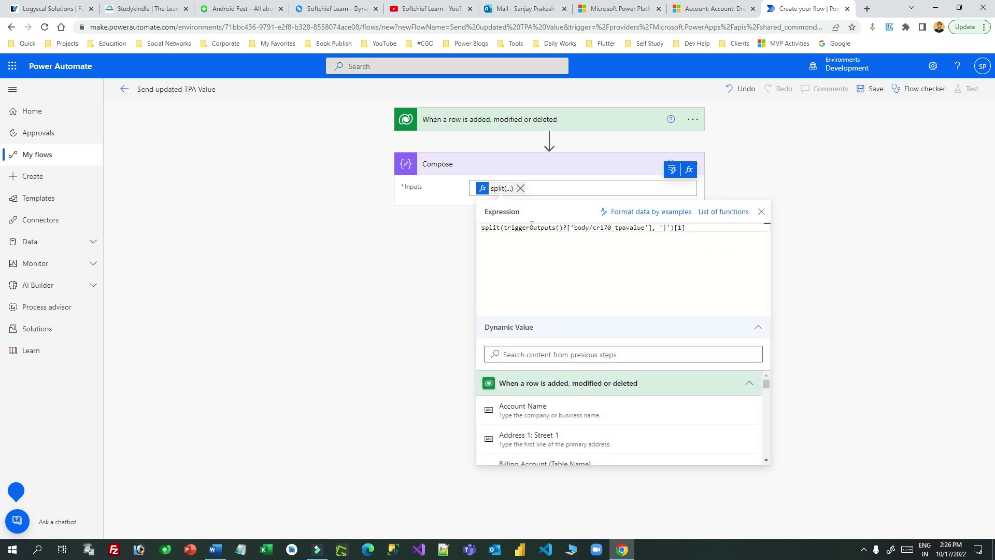
left_click_drag(491, 229, 690, 229)
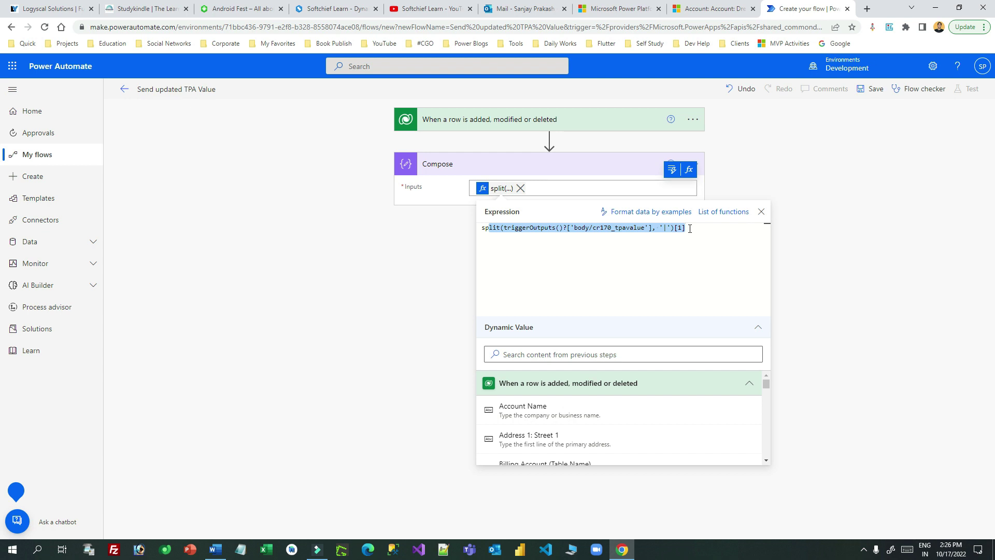
left_click(690, 229)
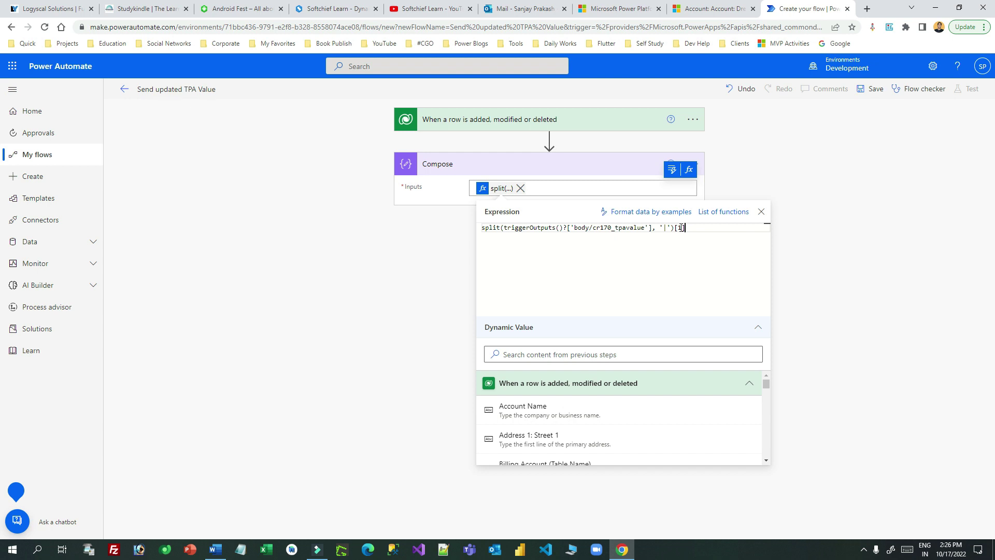
double_click(679, 228)
left_click(695, 8)
left_click(445, 198)
left_click_drag(444, 199, 407, 202)
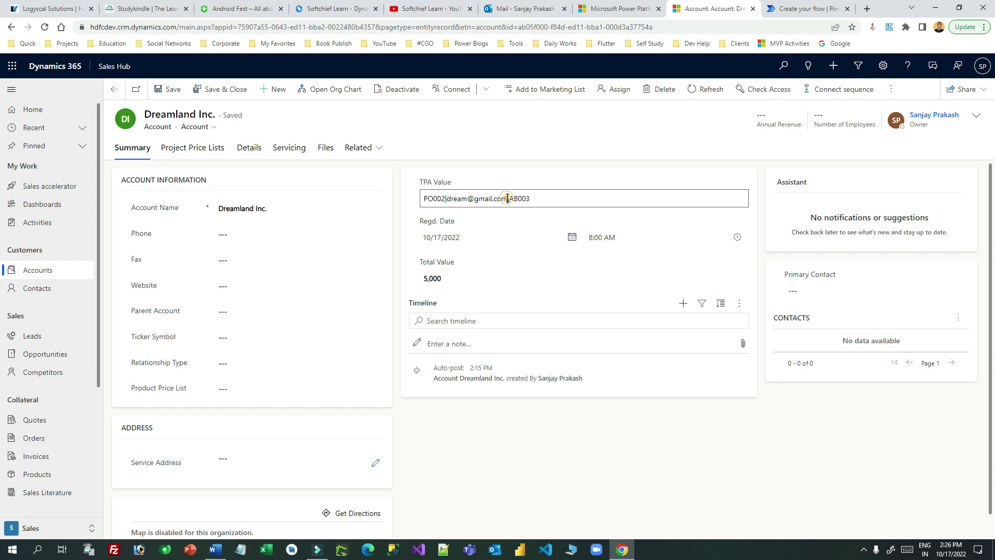
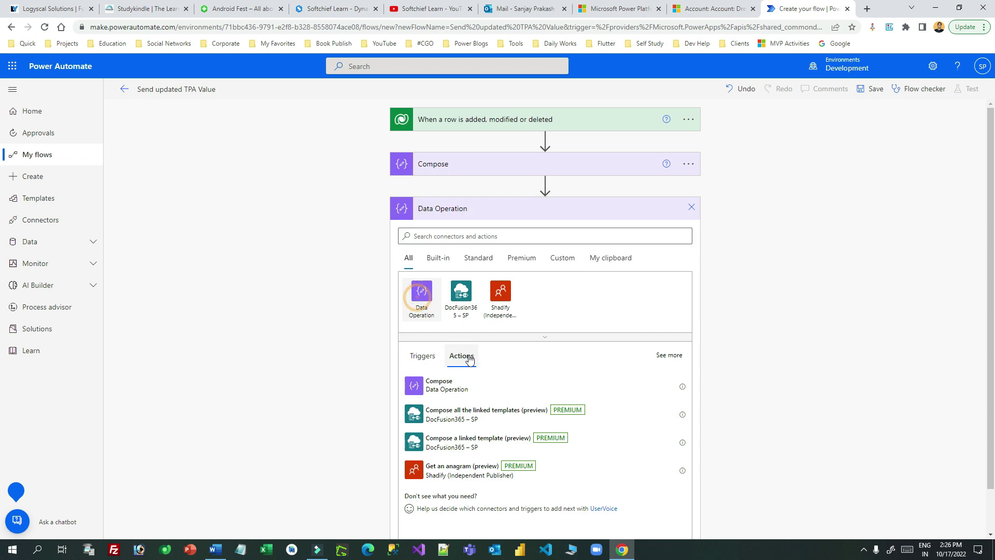
Add a Compose 2 step and pick Regd. Date in Format data by examples
left_click(441, 284)
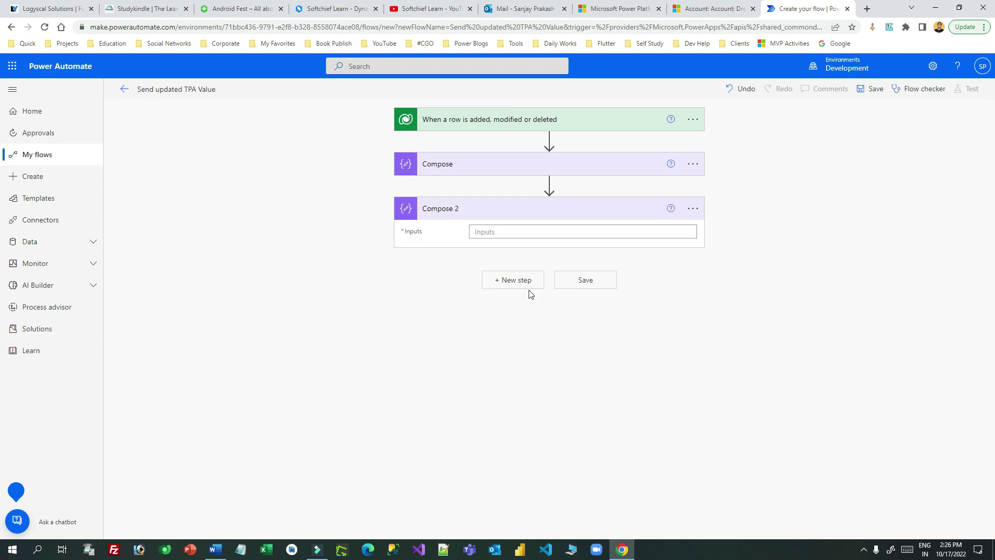
left_click(532, 231)
left_click(688, 214)
left_click(658, 255)
left_click(776, 139)
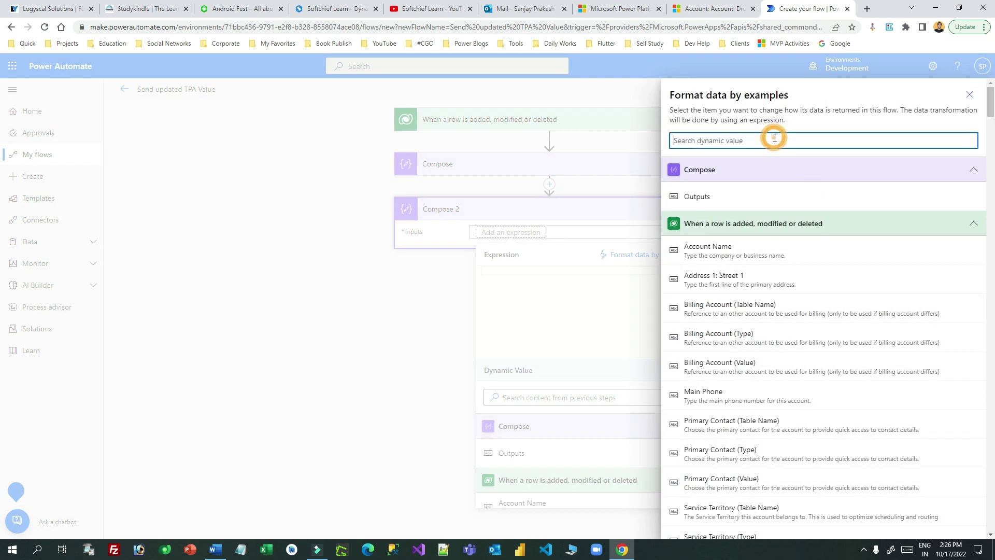
type("reg")
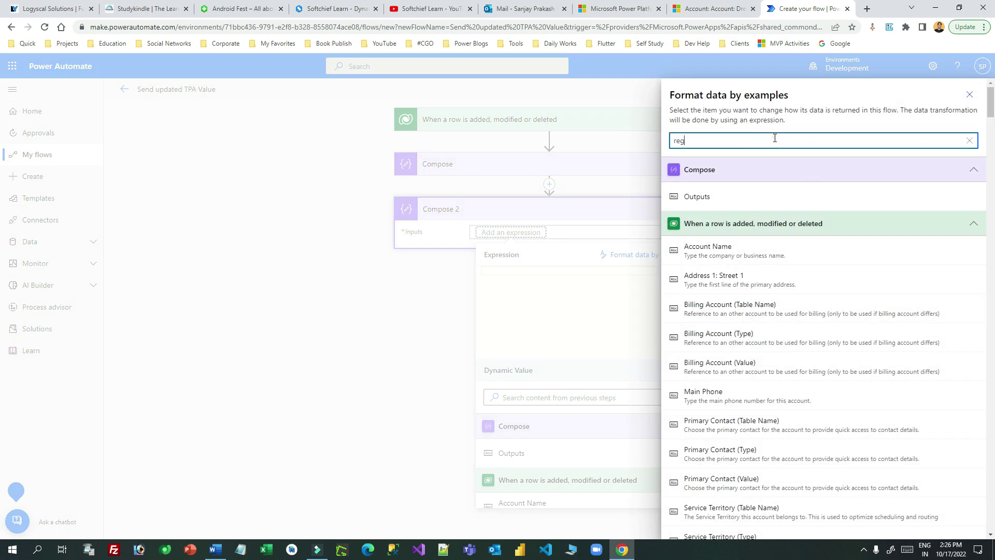
type("eam@g")
left_click(722, 204)
Enter the account's Regd. Date 2022-10-17 as the example and choose the 'February 10, 2017' output
left_click(715, 8)
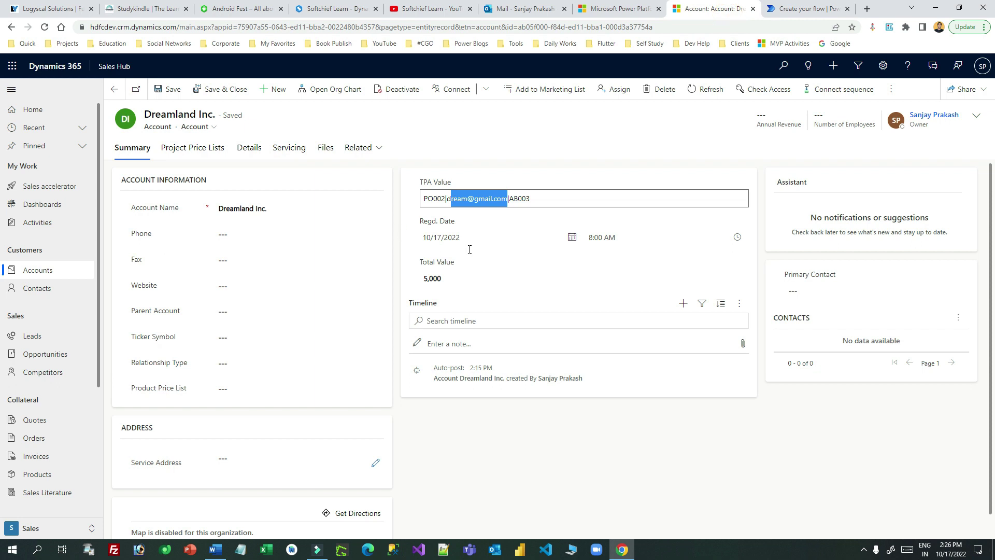
left_click_drag(470, 243, 422, 238)
left_click(789, 9)
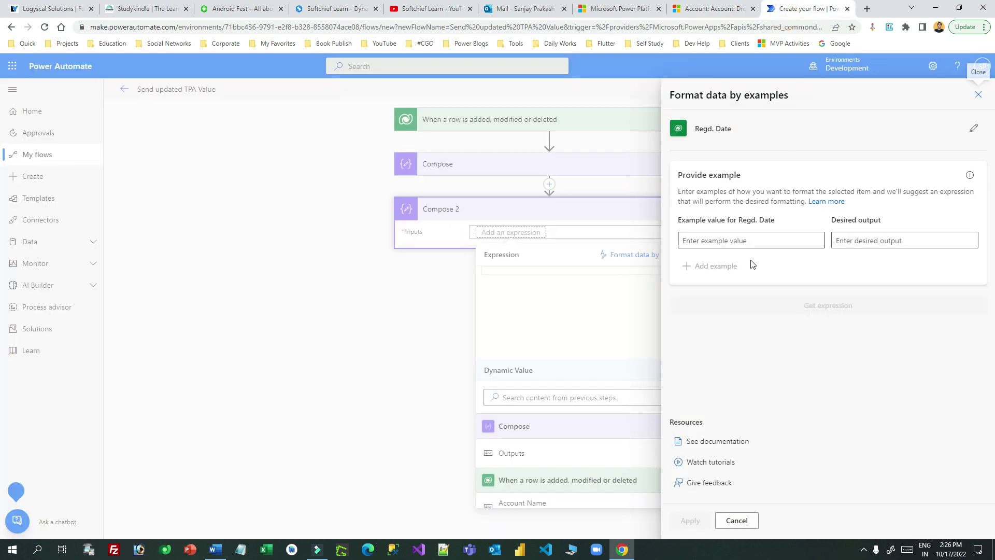
left_click(745, 241)
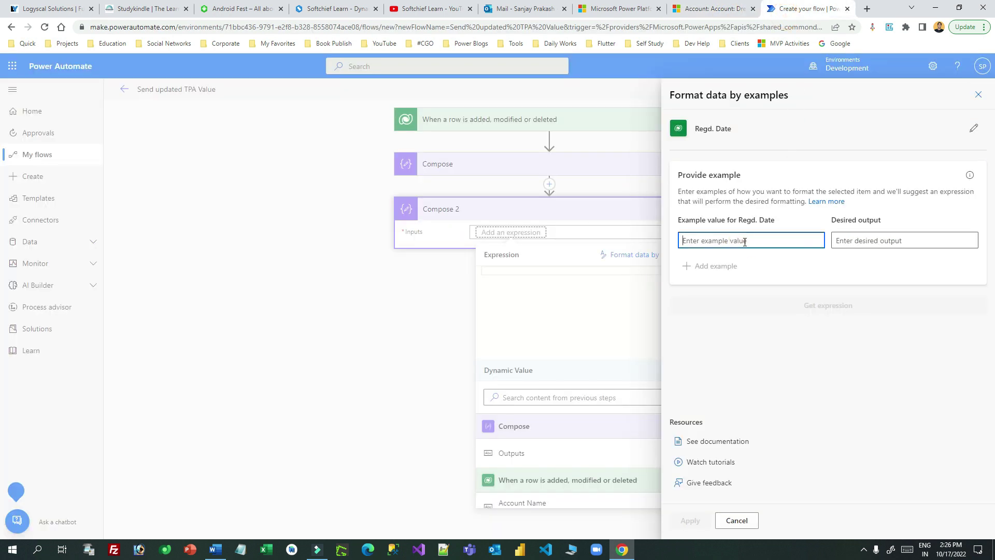
type("2022-10-17")
left_click(874, 241)
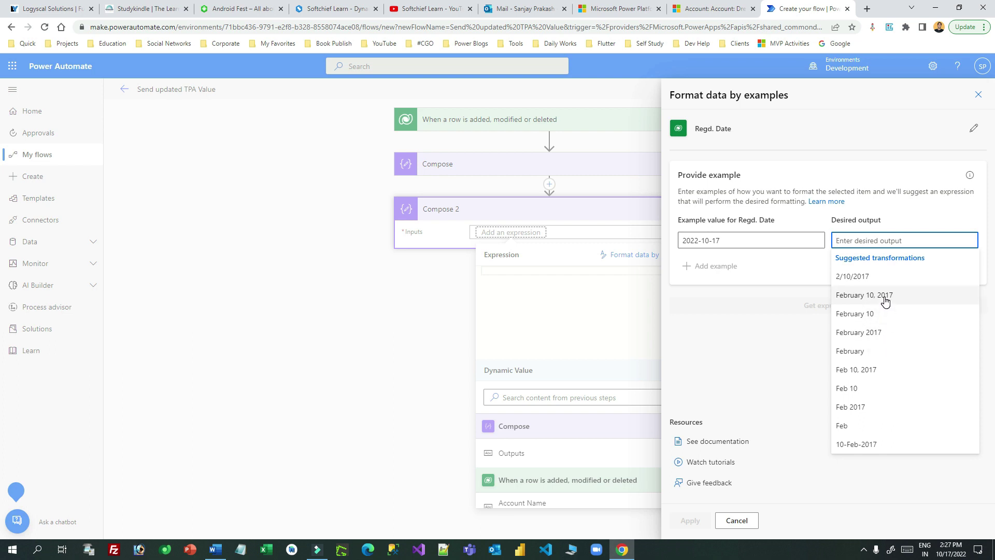
left_click(749, 240)
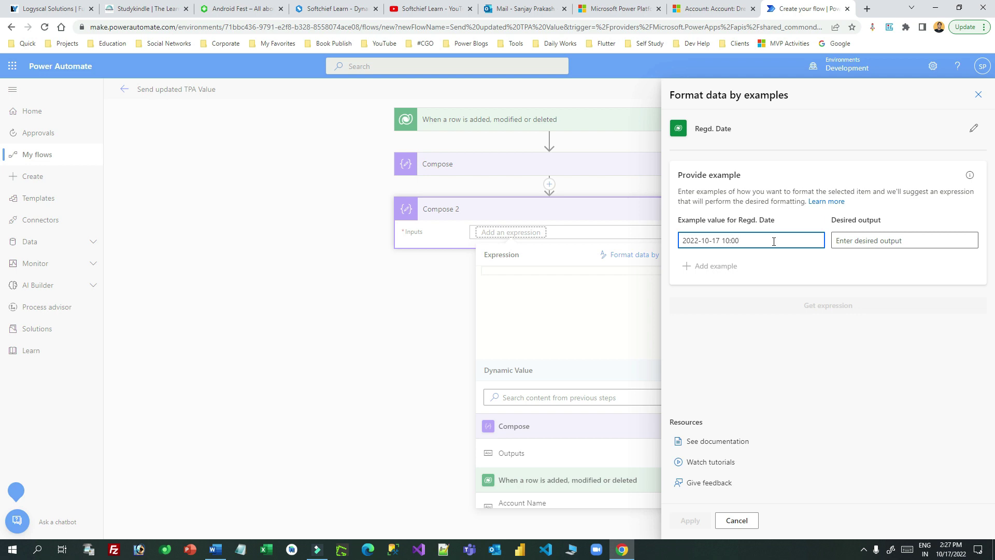
left_click(873, 241)
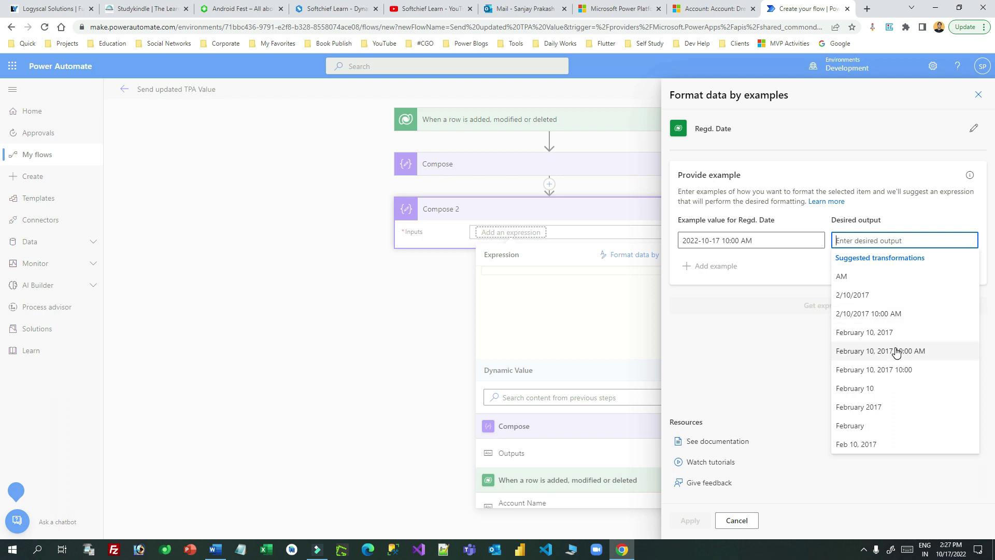
left_click(772, 239)
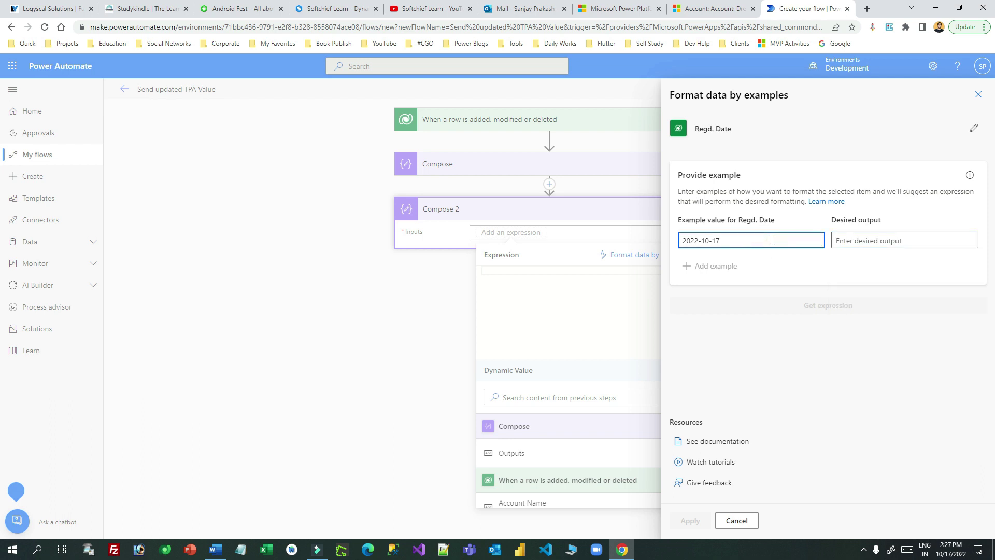
left_click(892, 241)
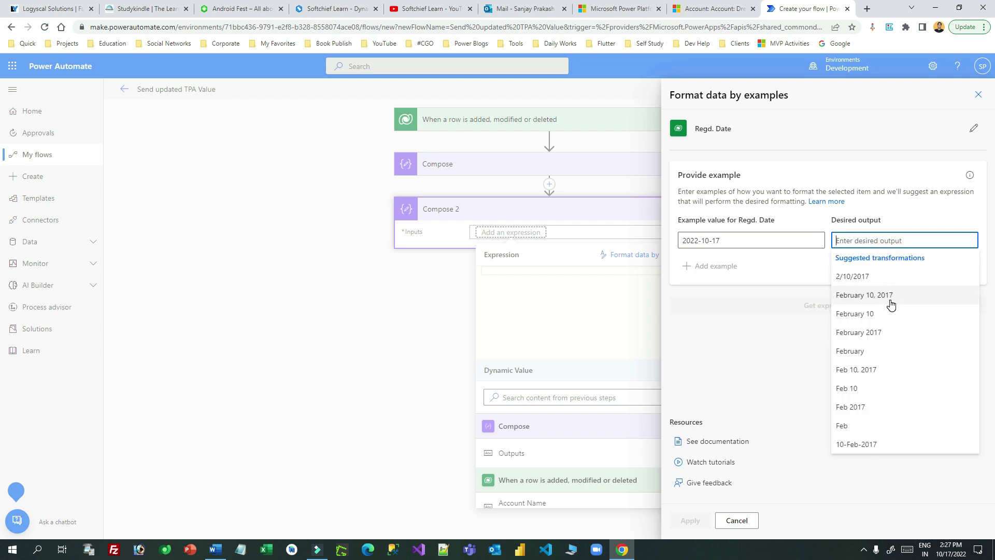
left_click(865, 295)
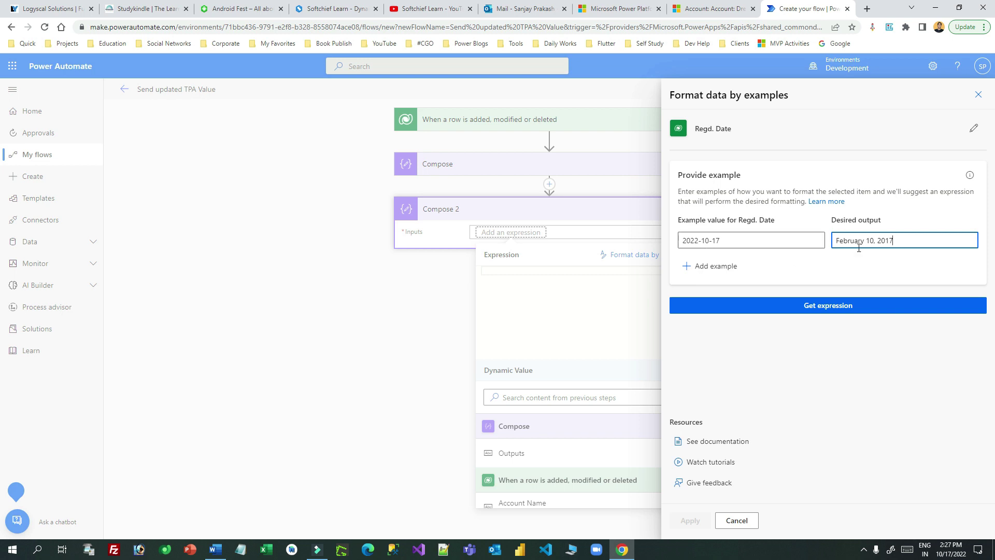
Insert the generated formatDateTime expression 'MMMM d, yyyy' for Regd. Date into Compose 2's Inputs
left_click(811, 311)
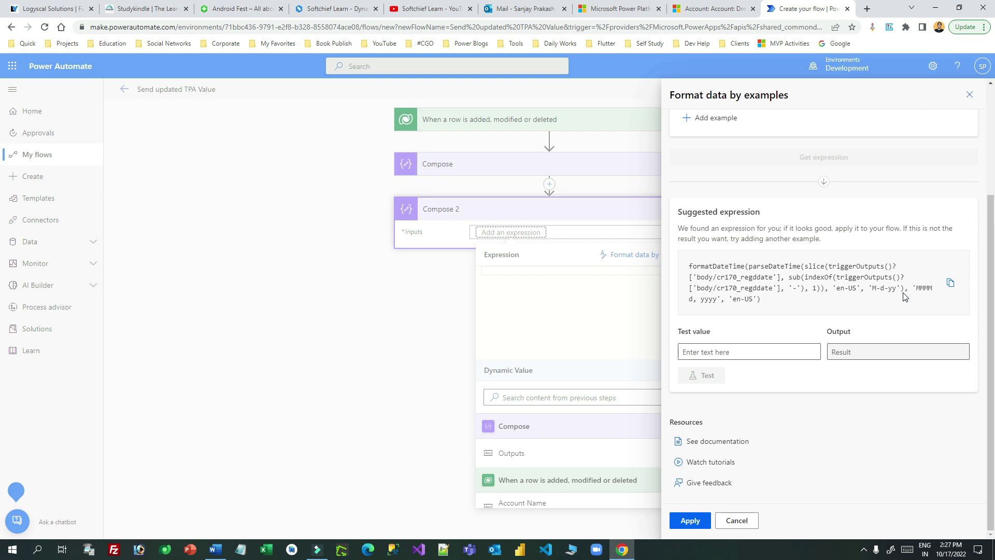
left_click(690, 520)
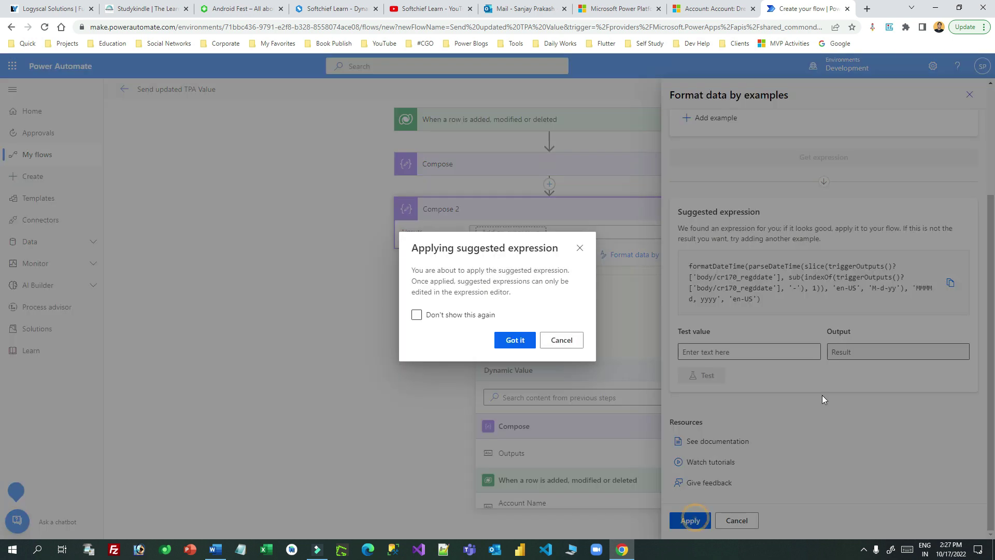
left_click(514, 341)
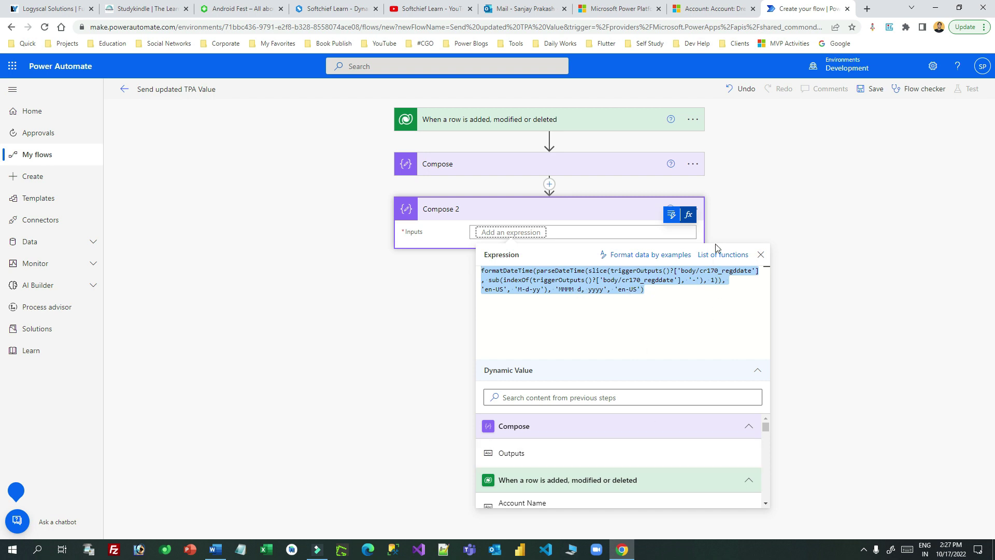
left_click(761, 257)
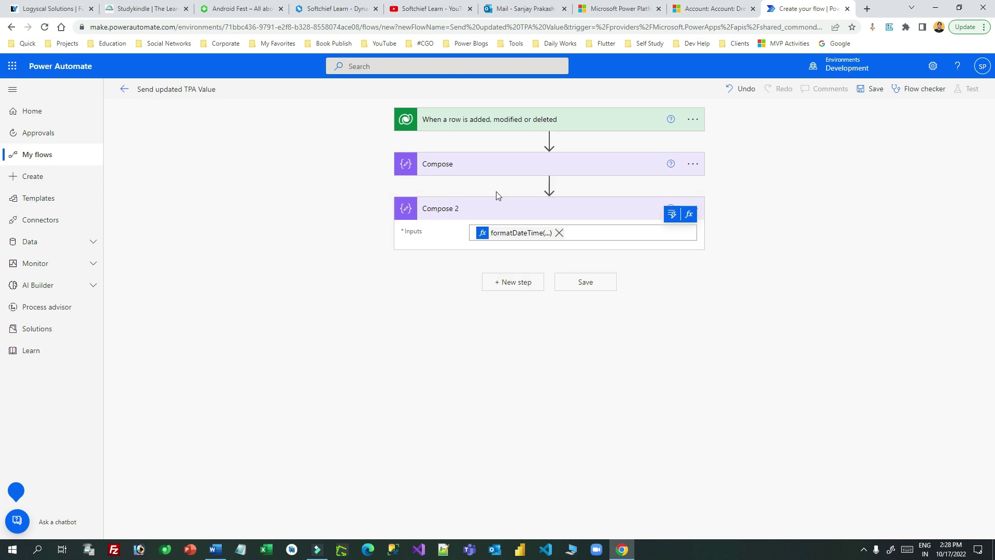
left_click(522, 283)
Add a Compose 3 step and pick Total Value in Format data by examples
left_click(698, 9)
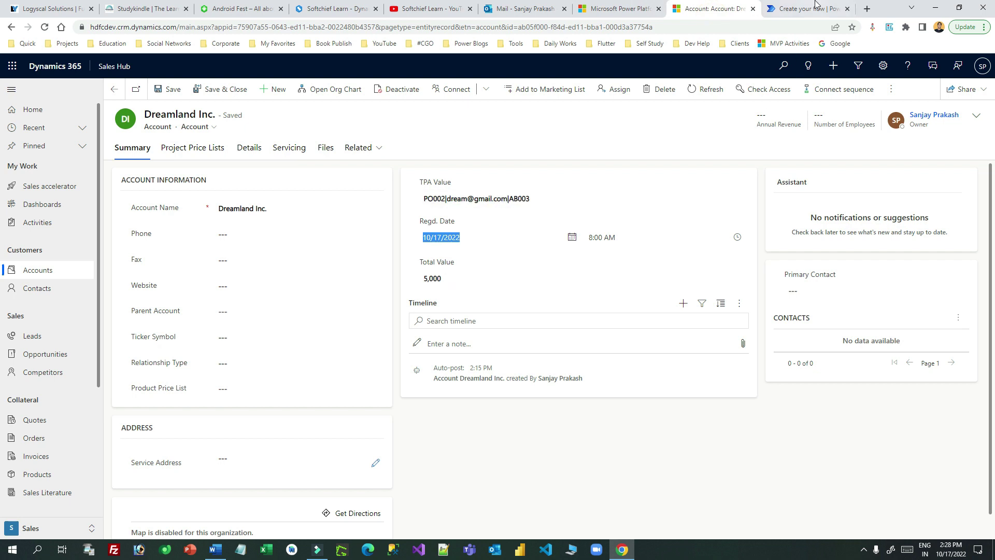
key("ctrl+Tab")
type("c")
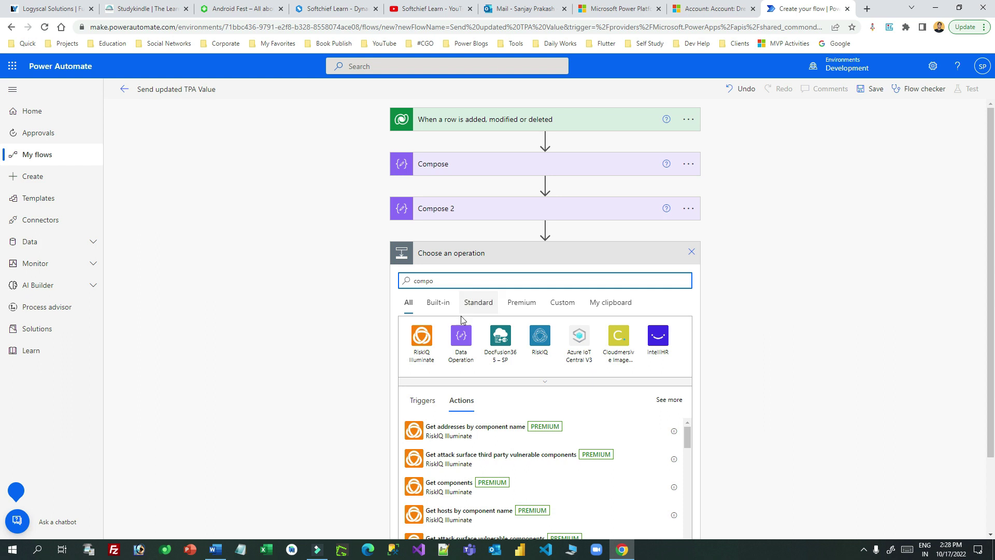
left_click(465, 340)
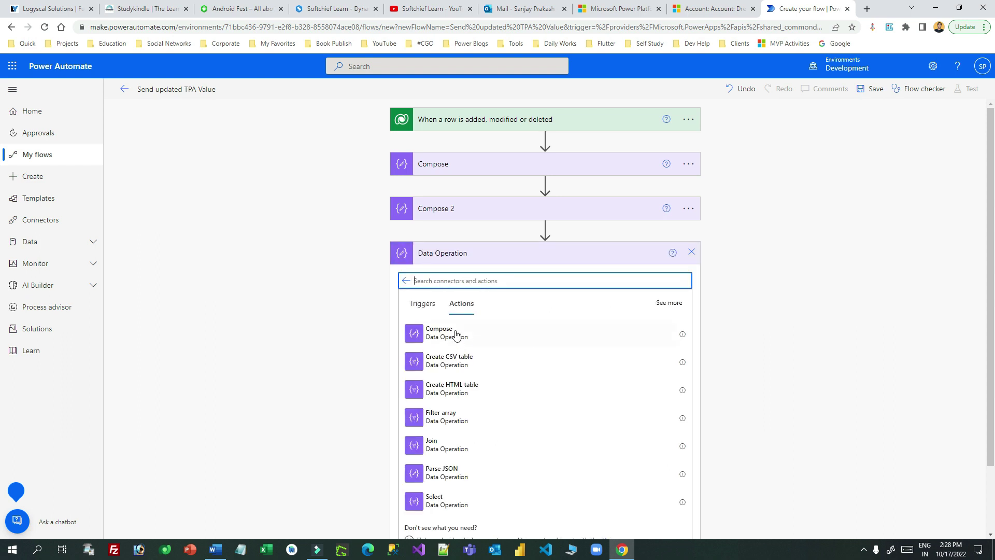
left_click(466, 331)
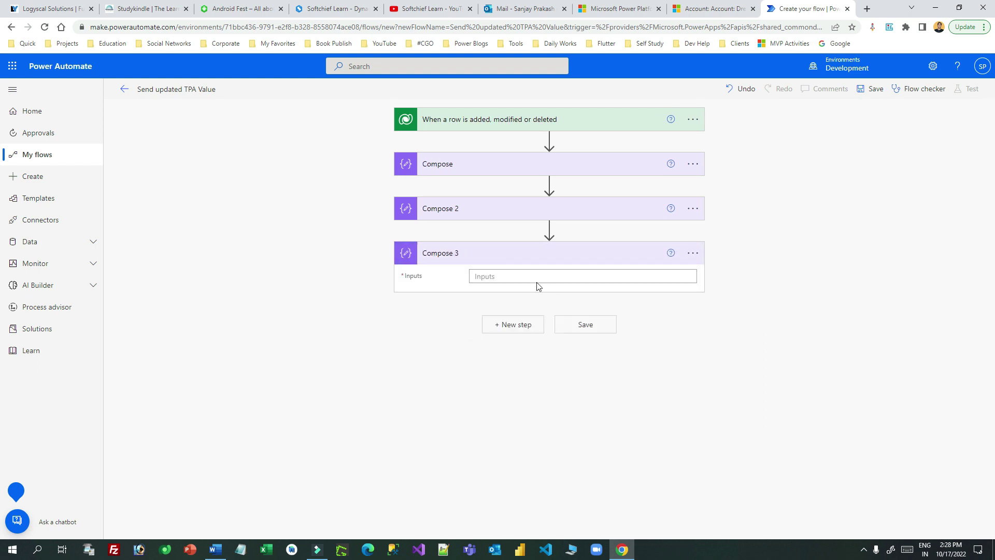
left_click(515, 280)
left_click(689, 259)
left_click(648, 302)
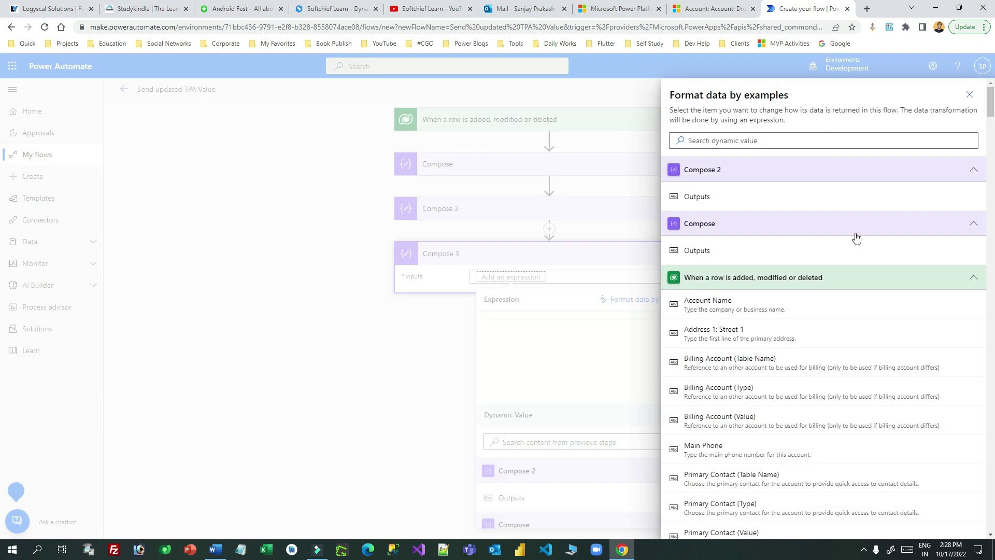
left_click(798, 142)
type("total")
left_click(736, 226)
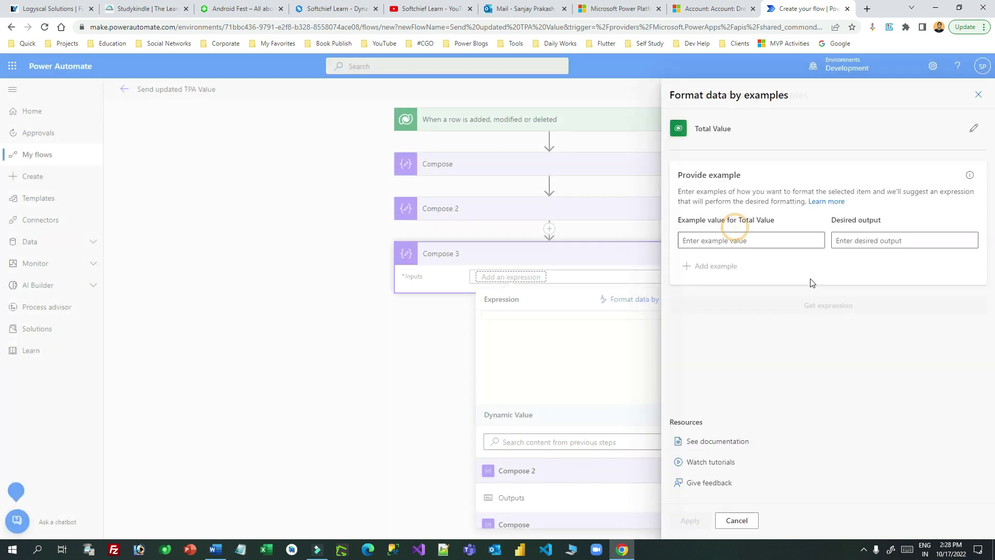
Use example 4000 with output $4,000 and insert the '$#,##0' formatNumber expression into Compose 3
left_click(712, 240)
type("4000")
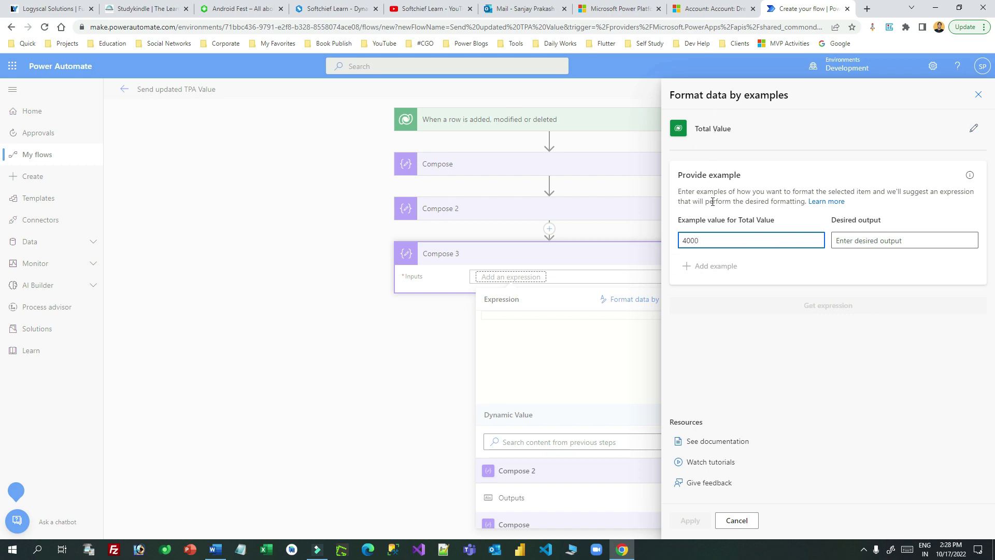
double_click(711, 237)
left_click(891, 241)
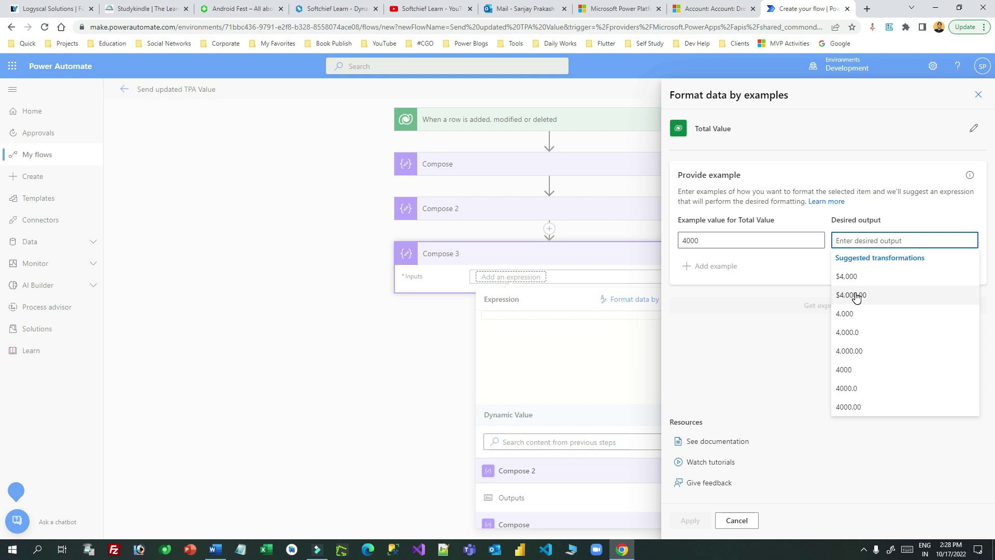
left_click(851, 276)
left_click(828, 303)
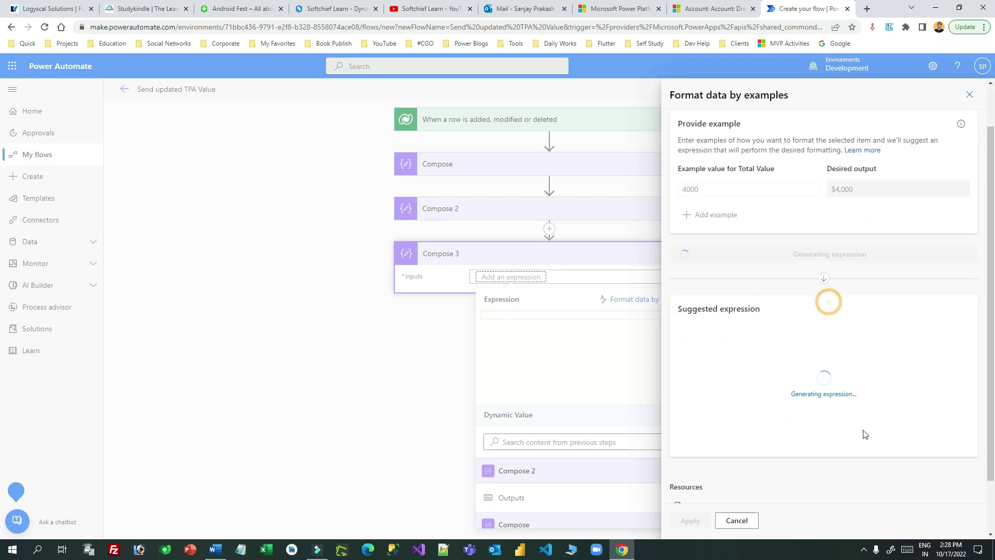
left_click_drag(692, 288, 828, 303)
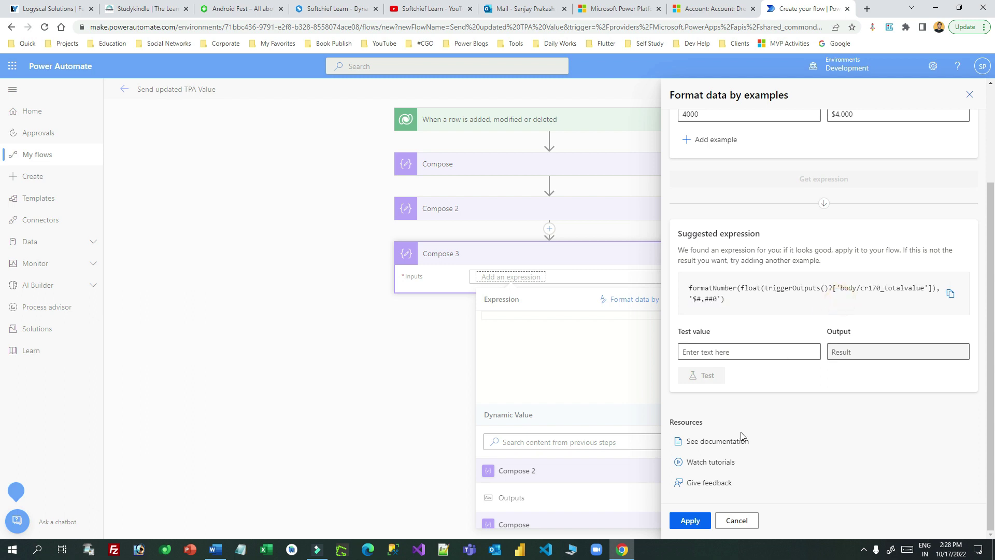
left_click(691, 520)
left_click(522, 338)
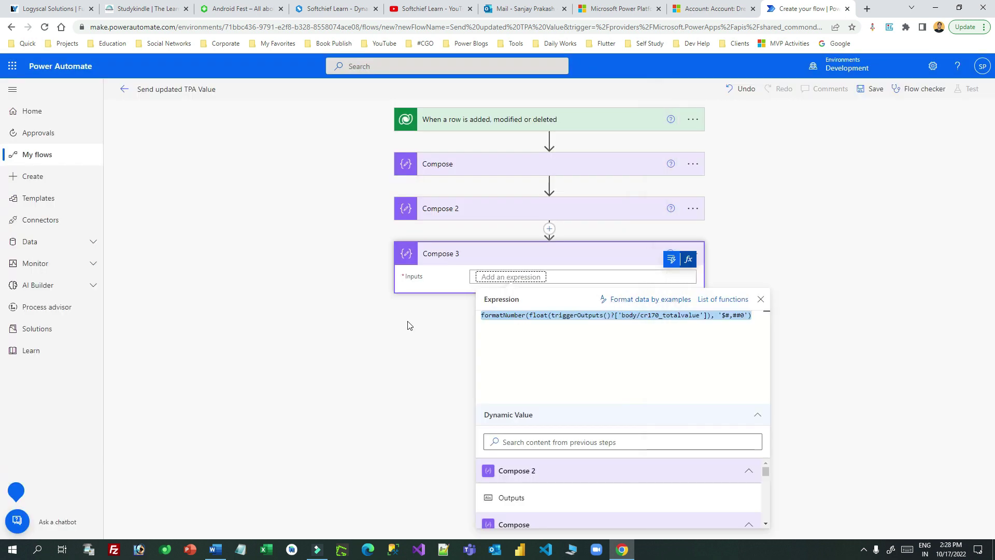
left_click(822, 228)
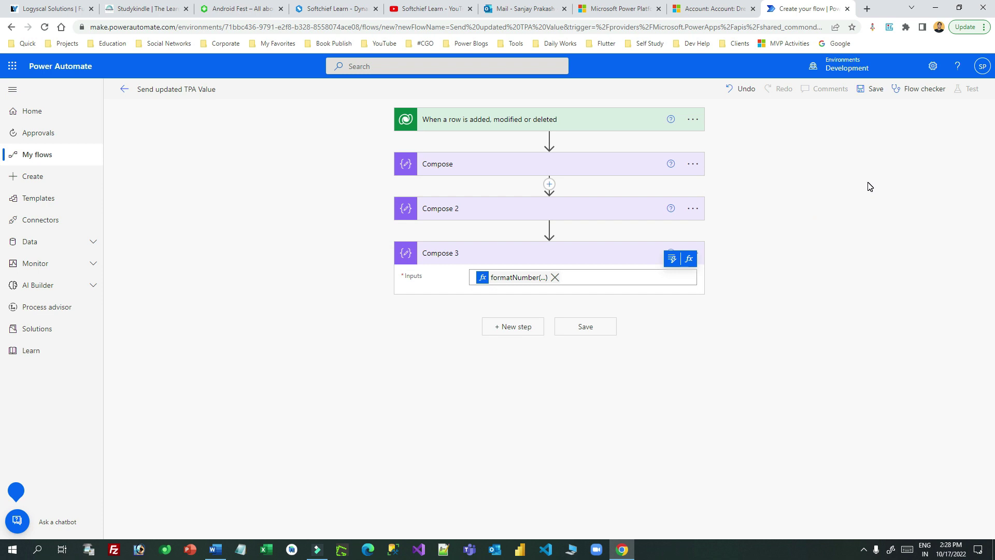
Save the flow and start a manual test, then go to the Dynamics 365 account record
left_click(872, 90)
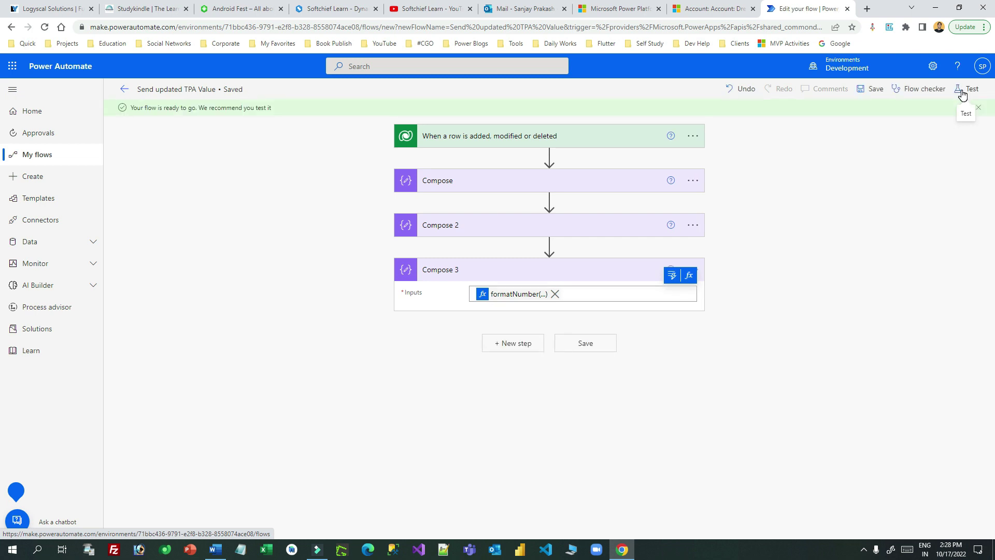
left_click(962, 94)
left_click(833, 115)
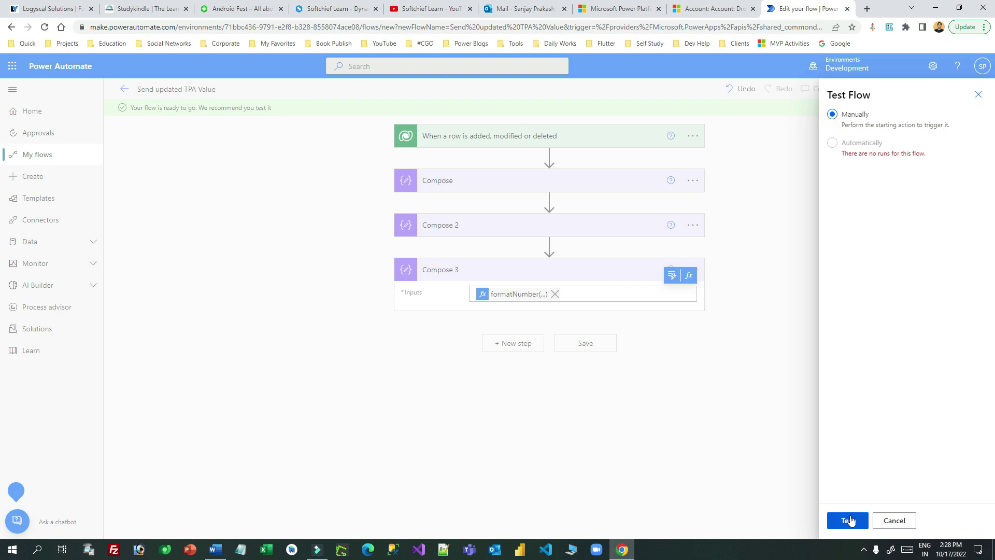
left_click(848, 520)
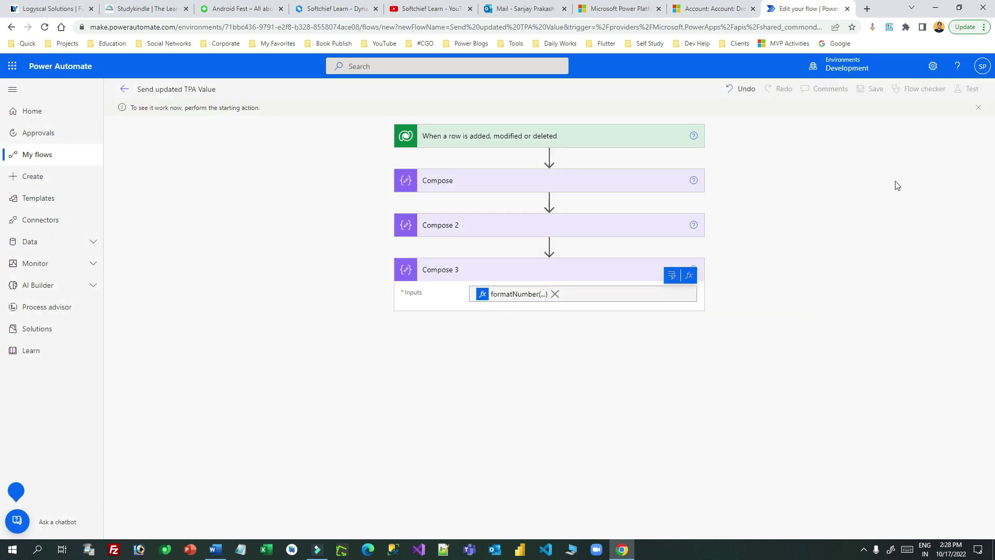
left_click(706, 12)
Change TPA Value codes to PO003 and AB005, edit the e-mail, and save the account
left_click(460, 199)
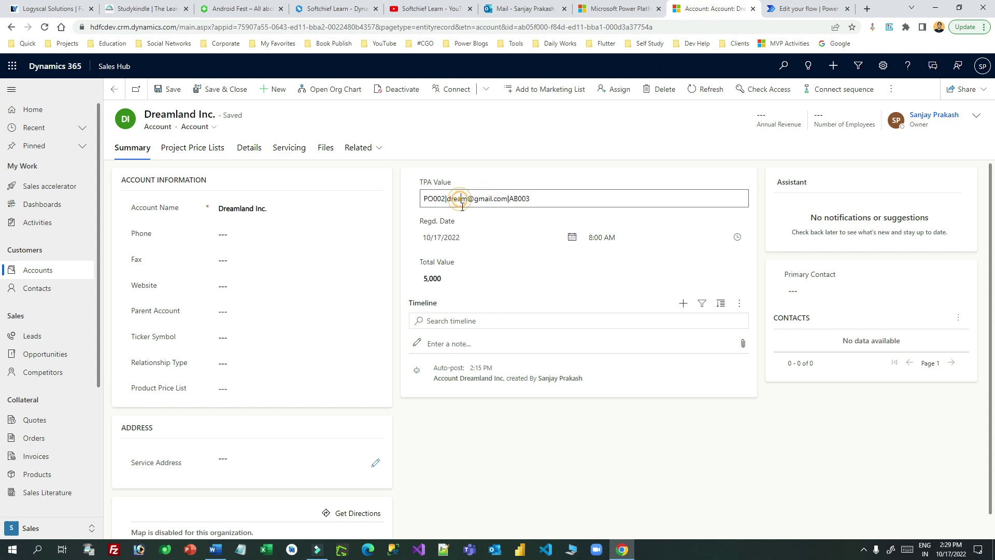
type("123")
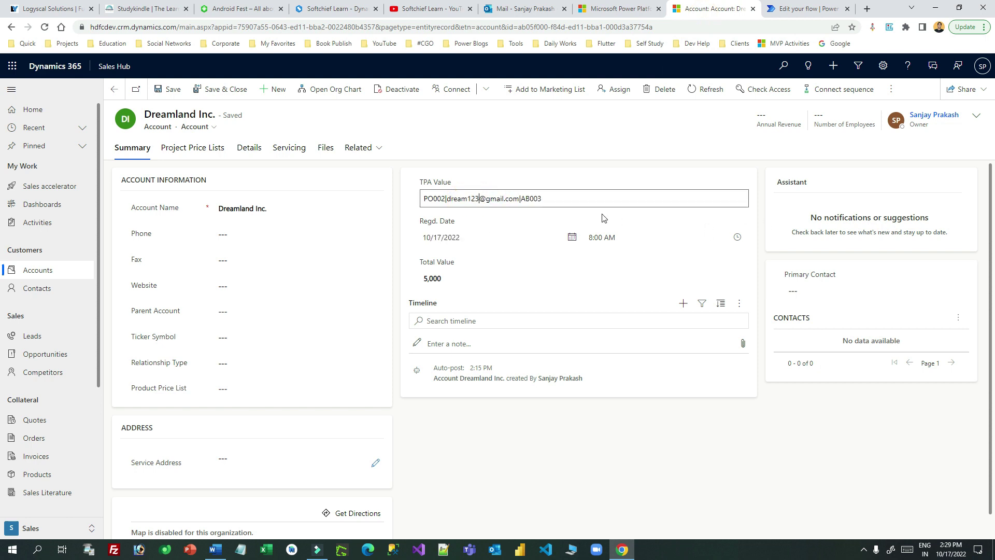
left_click_drag(445, 198, 441, 199)
type("3")
left_click_drag(548, 199, 538, 199)
type("5")
left_click(169, 90)
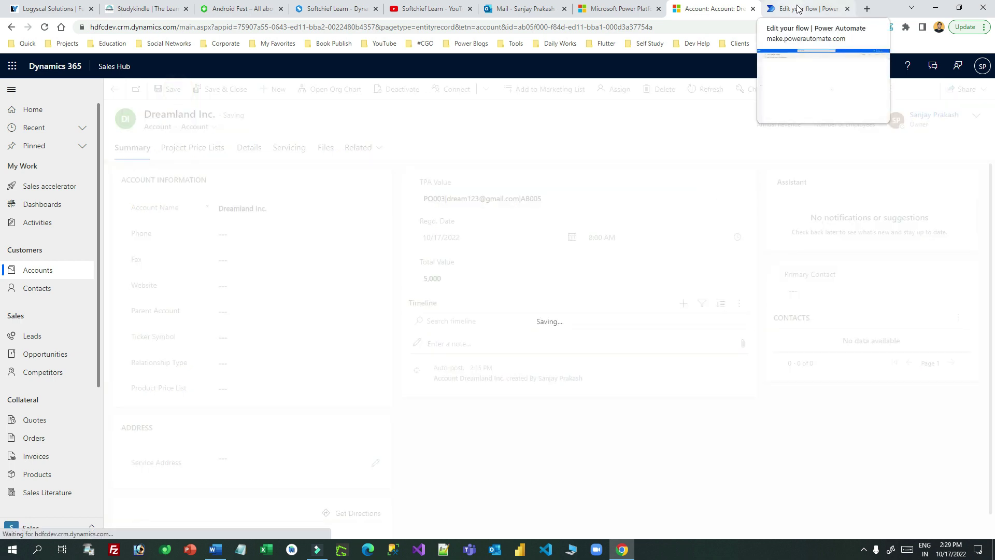
left_click(801, 9)
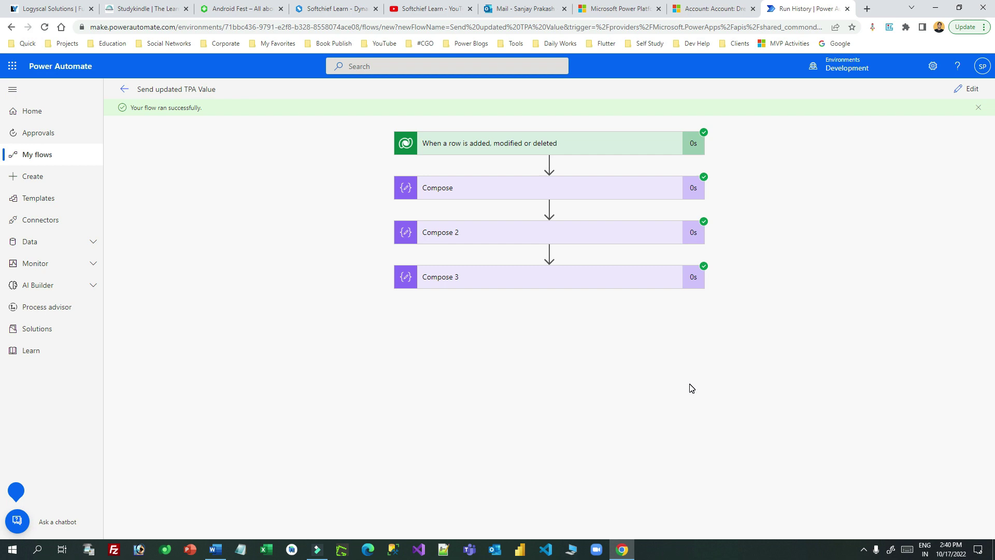
Expand the trigger and Compose run details and highlight the e-mail in Compose's inputs
left_click(509, 144)
left_click(509, 144)
left_click(522, 187)
left_click(418, 259)
left_click_drag(428, 260, 518, 263)
left_click(517, 263)
left_click_drag(421, 259, 515, 262)
left_click(517, 261)
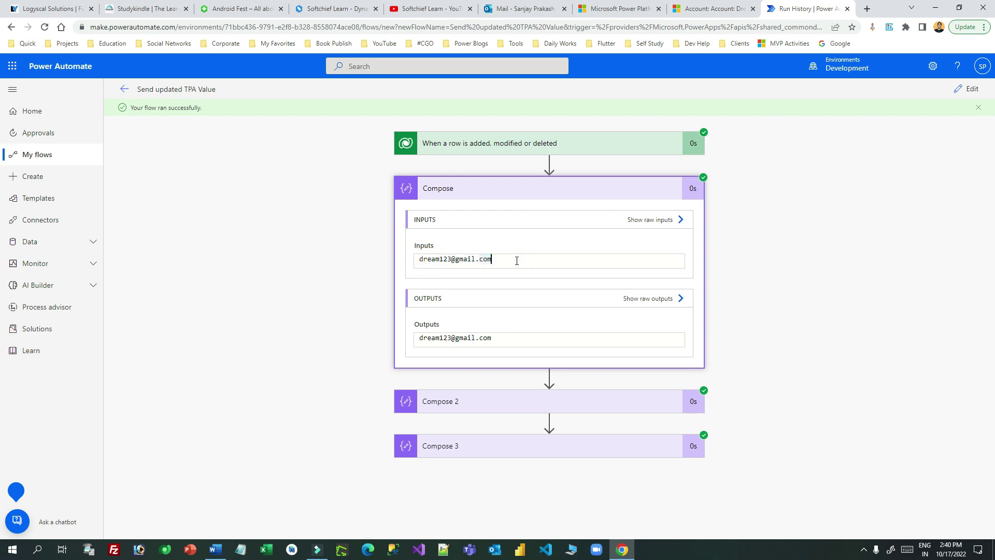
left_click_drag(429, 261, 509, 264)
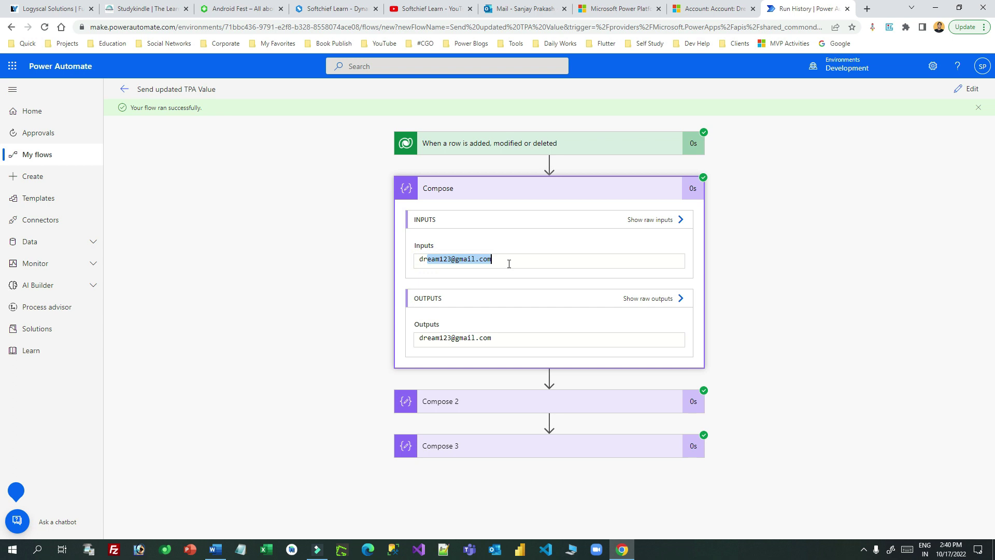
left_click(509, 264)
left_click_drag(430, 260, 506, 259)
Check Compose 2's output October 17, 2022 and Compose 3's output $5,000, then return to editing
left_click(494, 401)
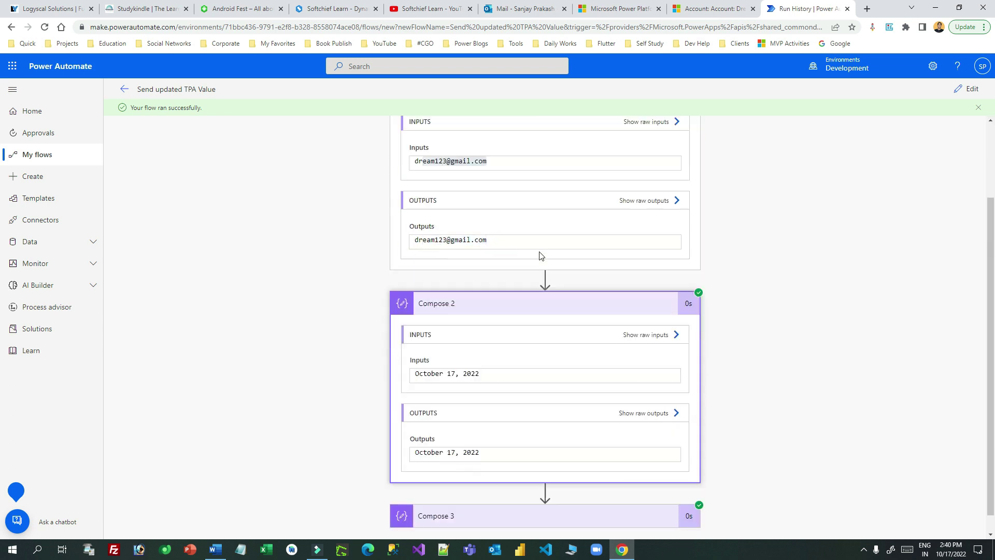
left_click_drag(480, 356, 415, 358)
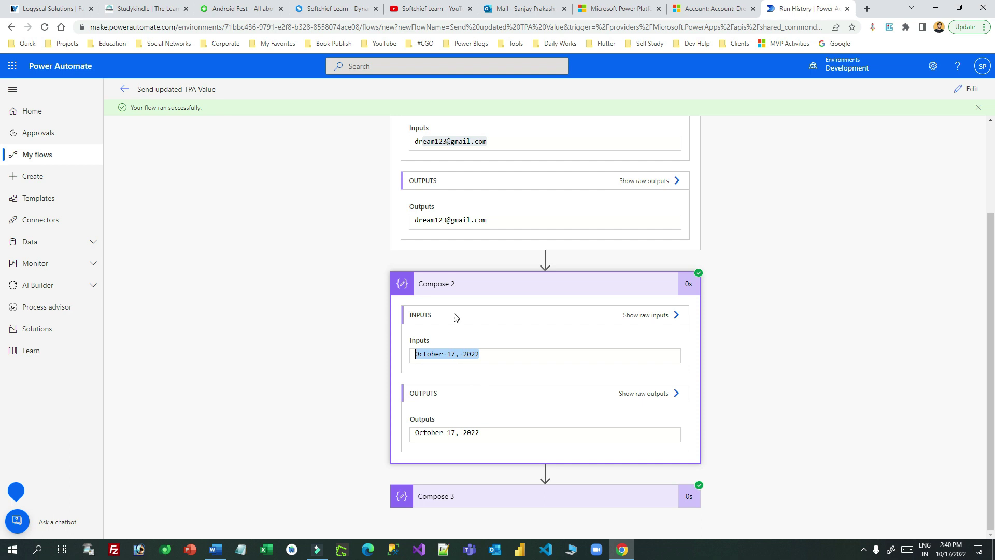
left_click(508, 496)
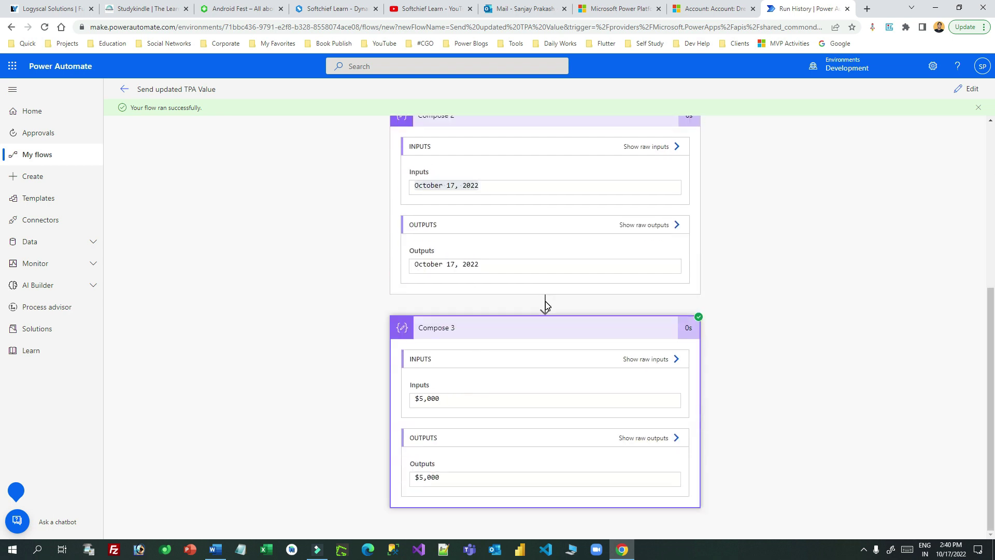
left_click_drag(448, 400, 416, 404)
scroll(540, 295, "up", 1)
scroll(540, 294, "up", 2)
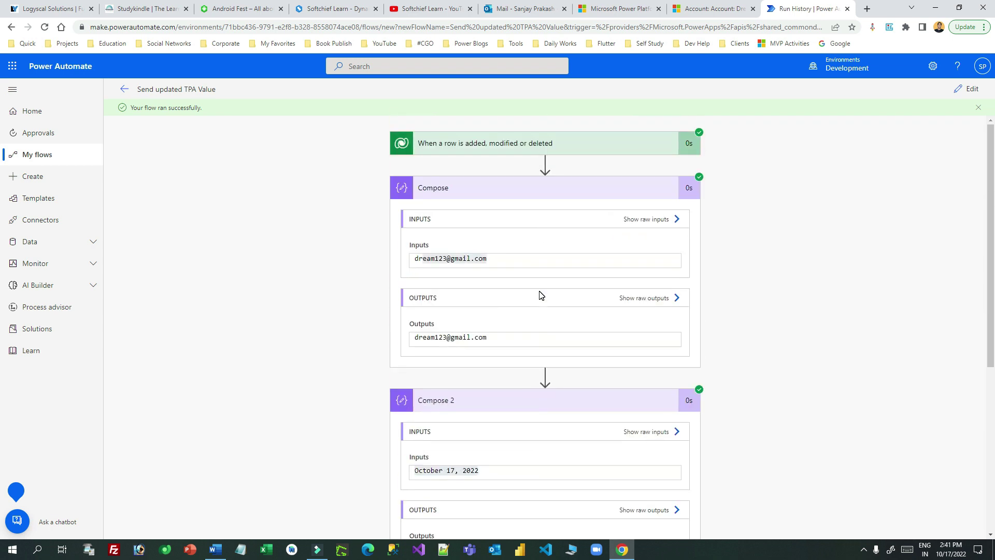
scroll(542, 295, "down", 7)
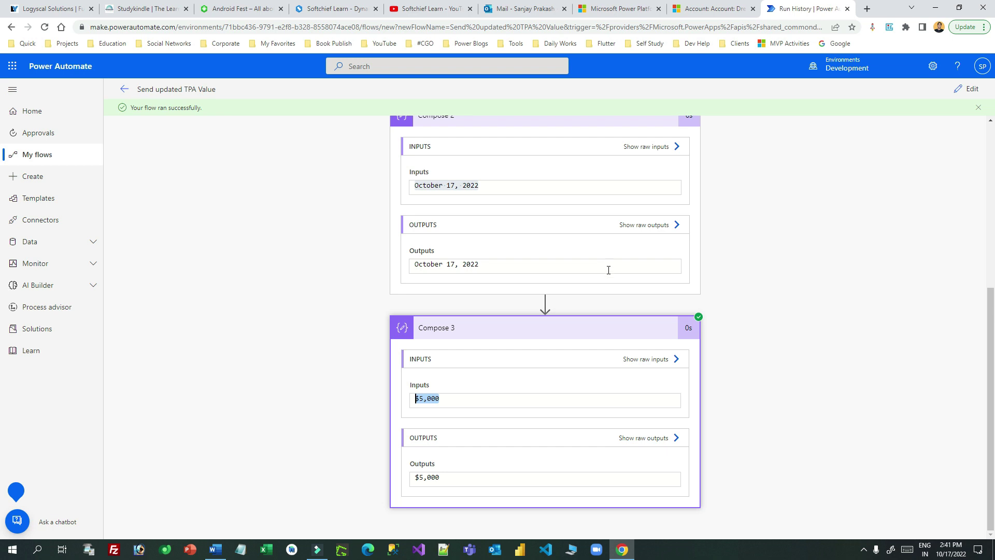
scroll(612, 275, "up", 7)
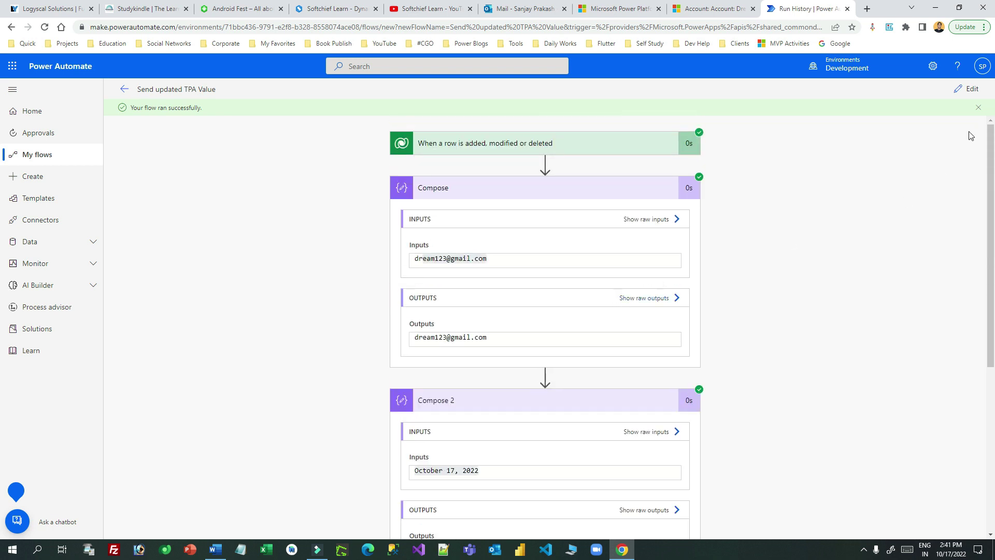
left_click(969, 89)
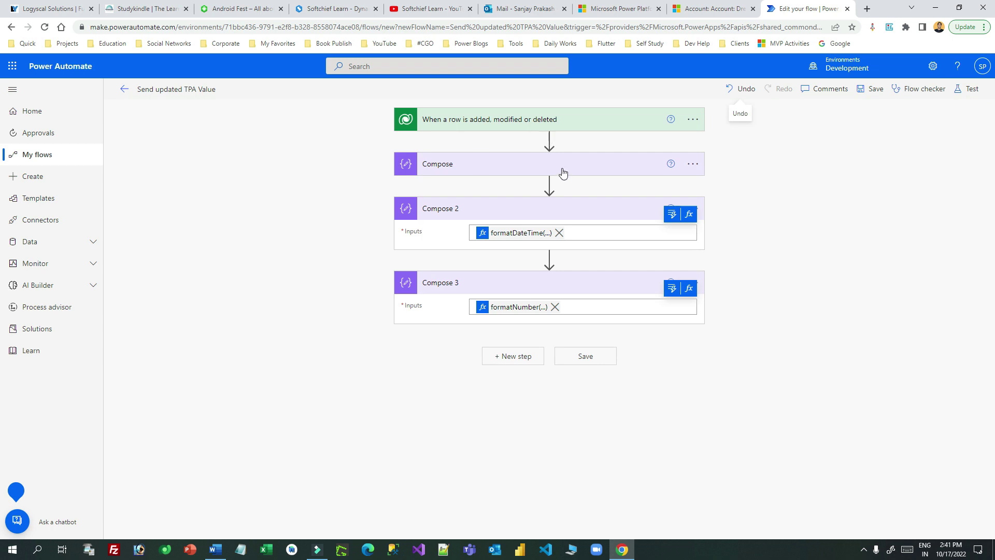
Open Compose 3's expression editor to view its formatNumber expression, then close it
left_click(586, 311)
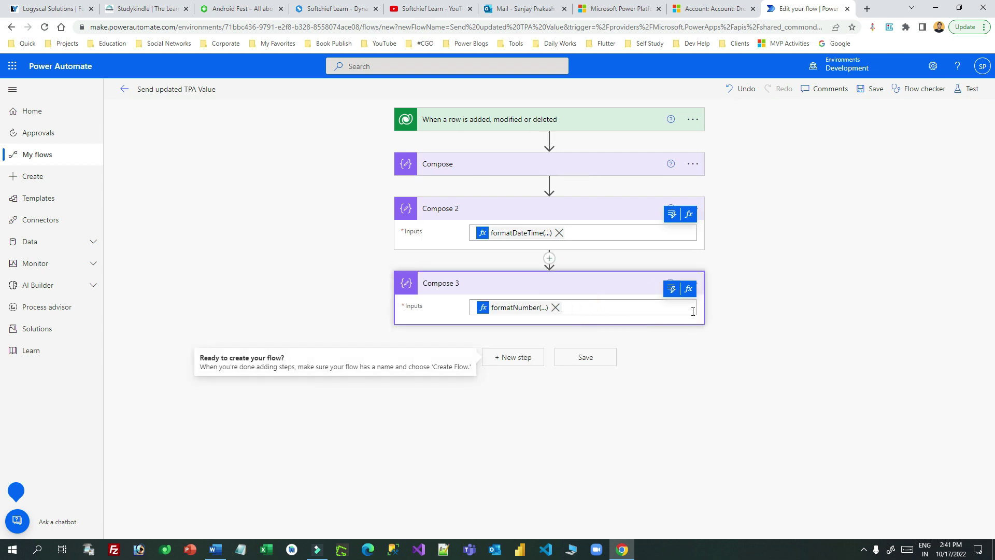
left_click(688, 288)
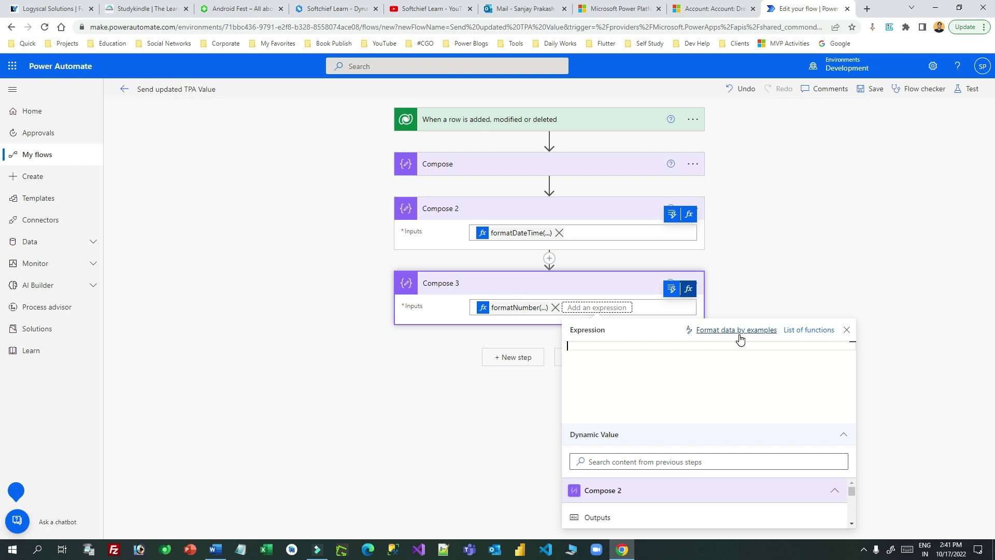
left_click(788, 208)
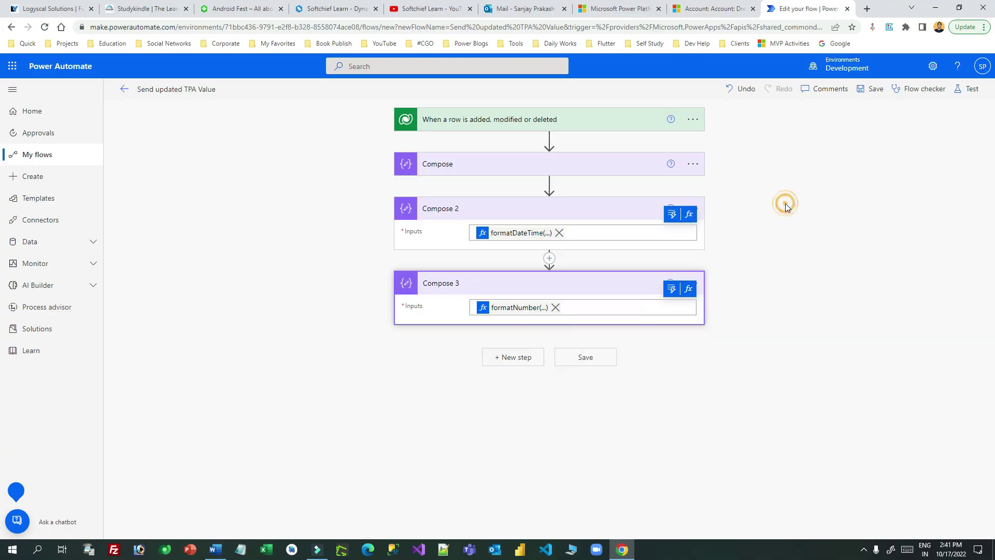